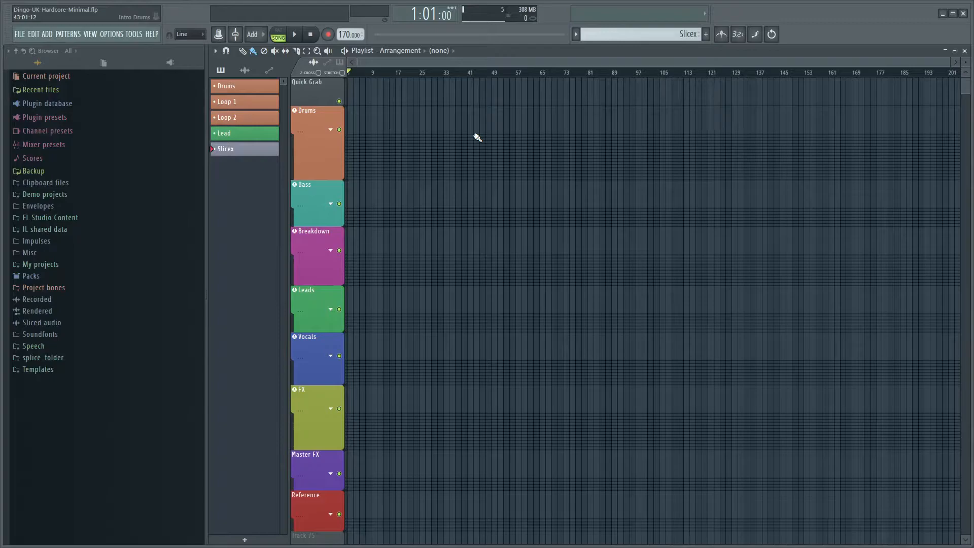
left_click(314, 396)
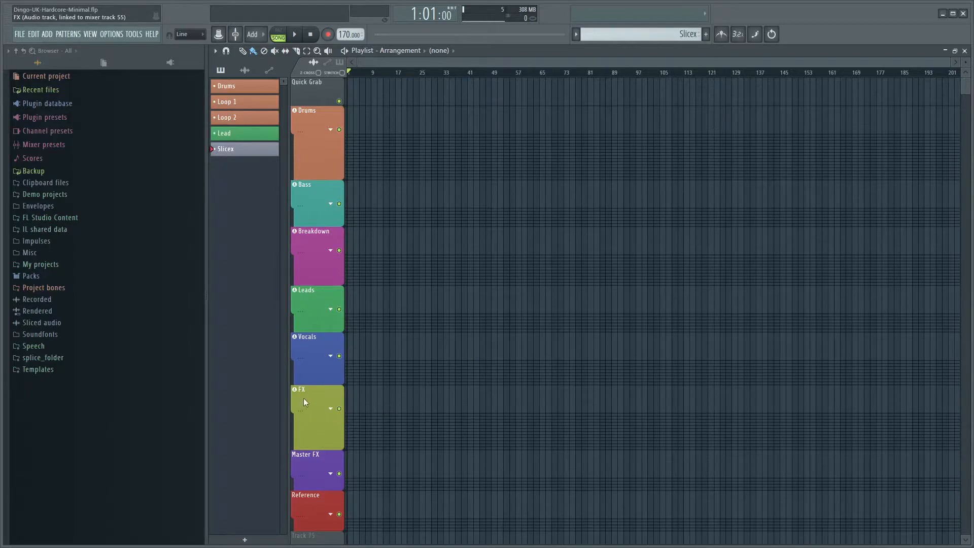
left_click_drag(305, 402, 303, 398)
left_click_drag(320, 340, 318, 338)
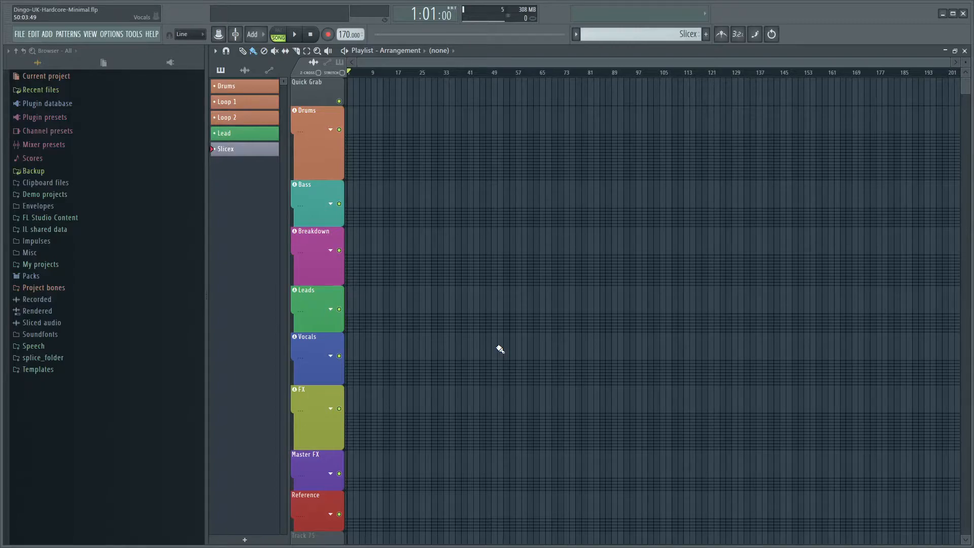
left_click(306, 241)
- Look through the mixer's color-coded tracks, from the Master Ref and drum channels to the group buses
key("F9")
scroll(568, 466, "down", 10)
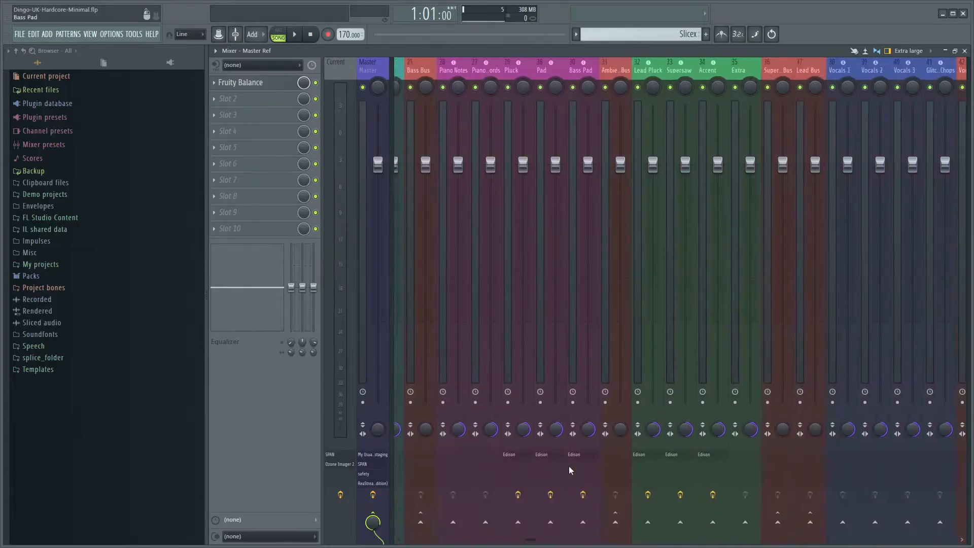
scroll(568, 466, "up", 2)
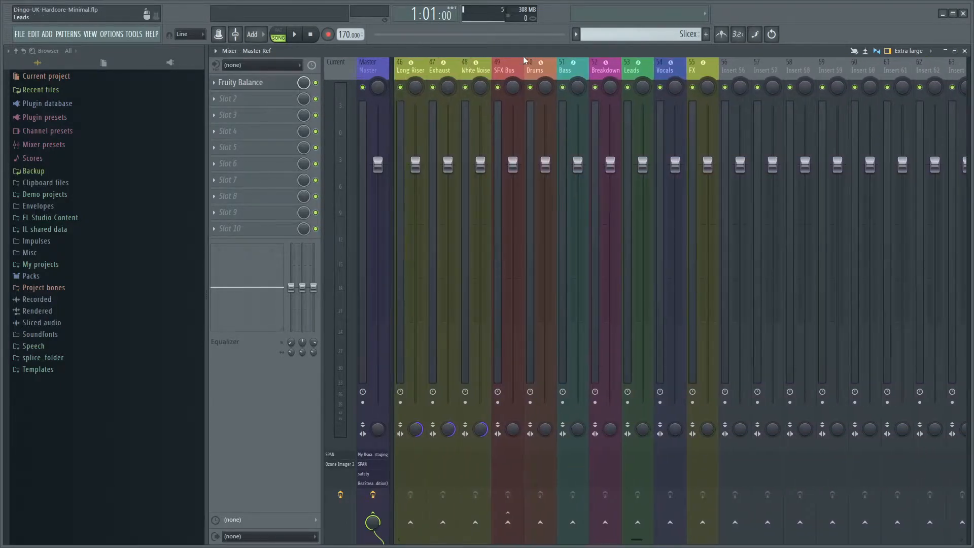
scroll(701, 464, "up", 10)
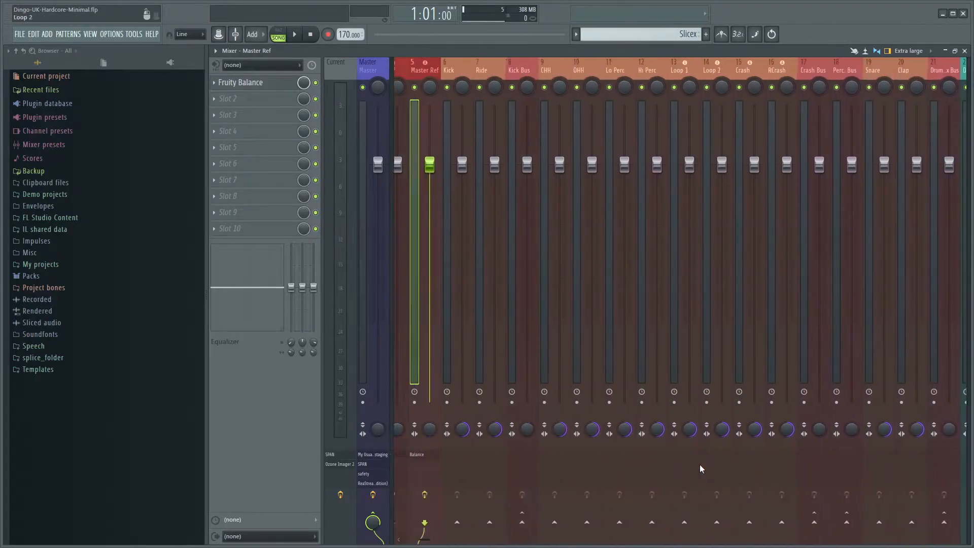
key("F9")
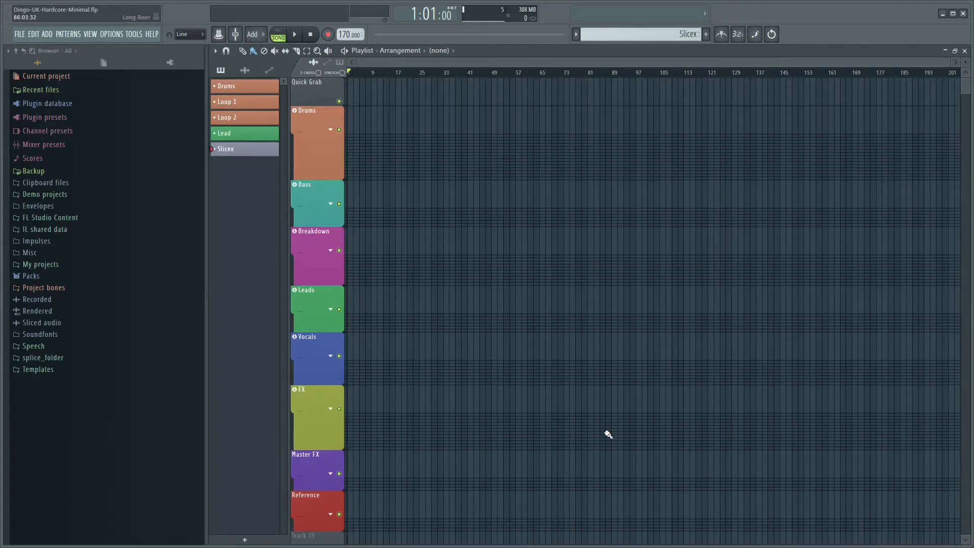
- Open the channel rack and show all channels with the display filter
key("F6")
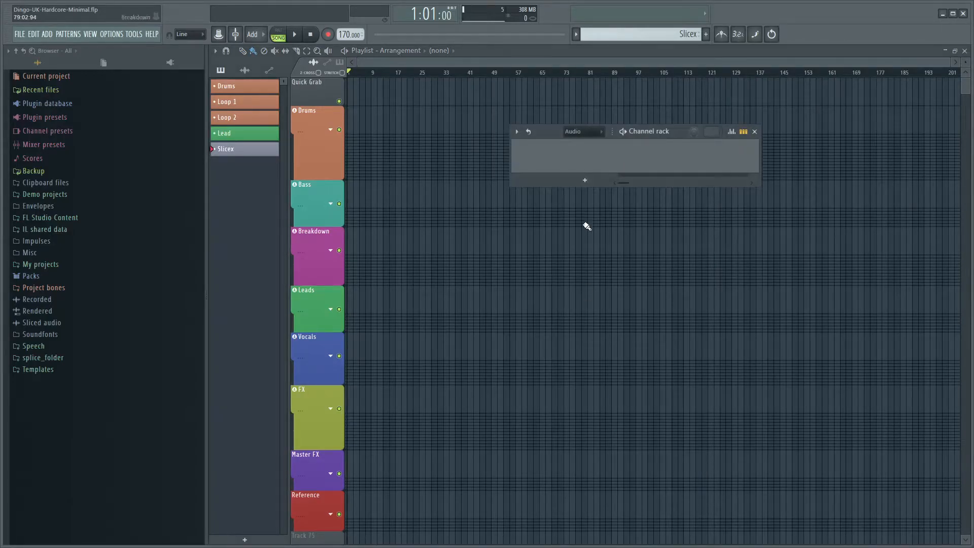
left_click(576, 132)
left_click(581, 143)
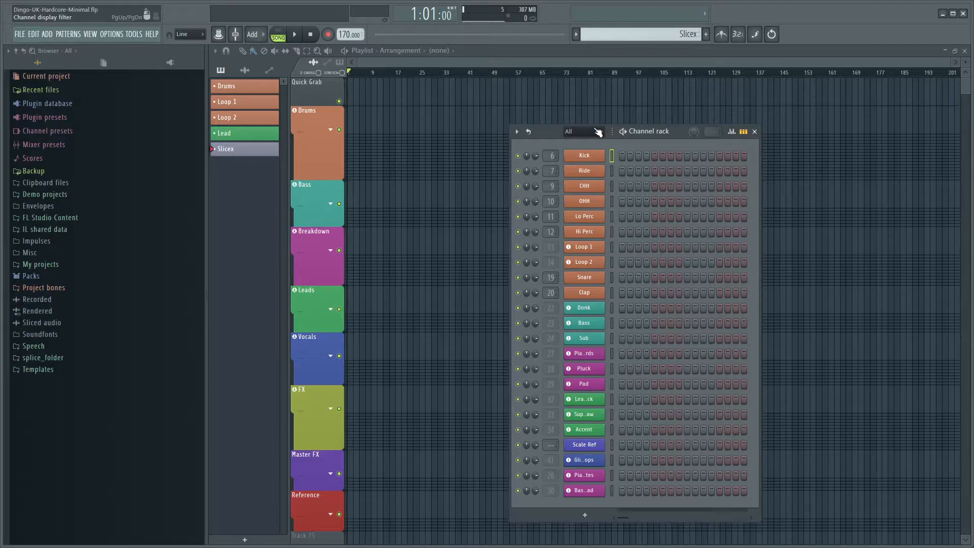
- Expand the Drums track group, inspect the Loop 1 instrument, and collapse the group again
left_click(331, 130)
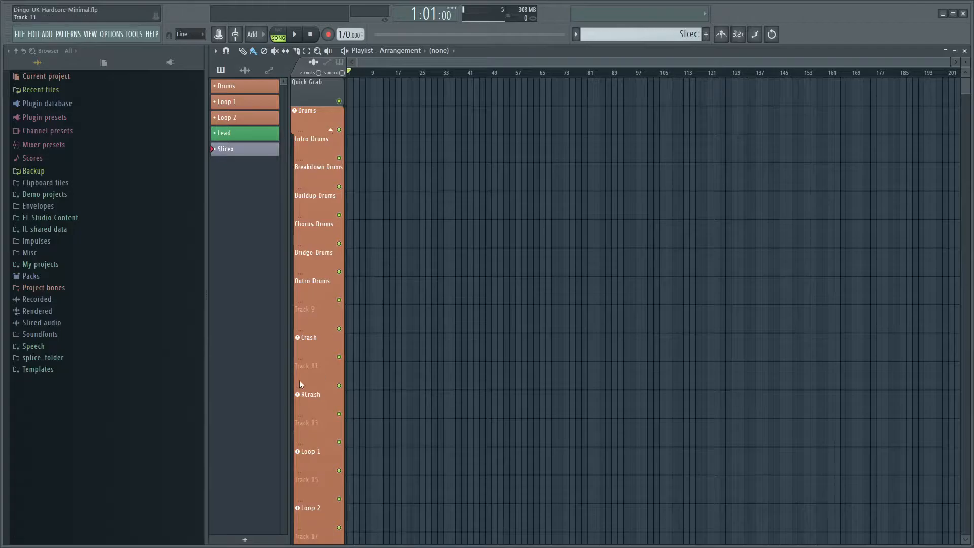
scroll(310, 332, "down", 4)
left_click(315, 337)
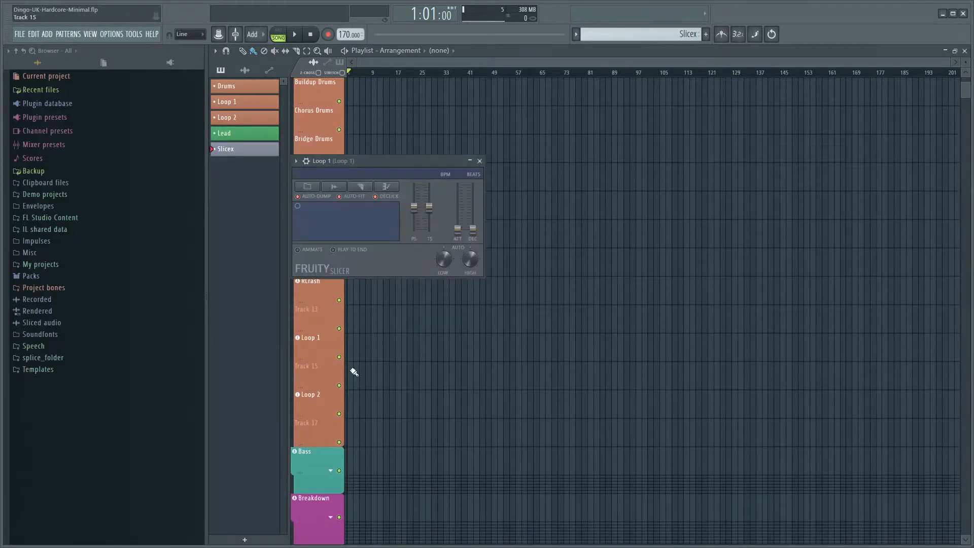
left_click_drag(412, 157, 517, 193)
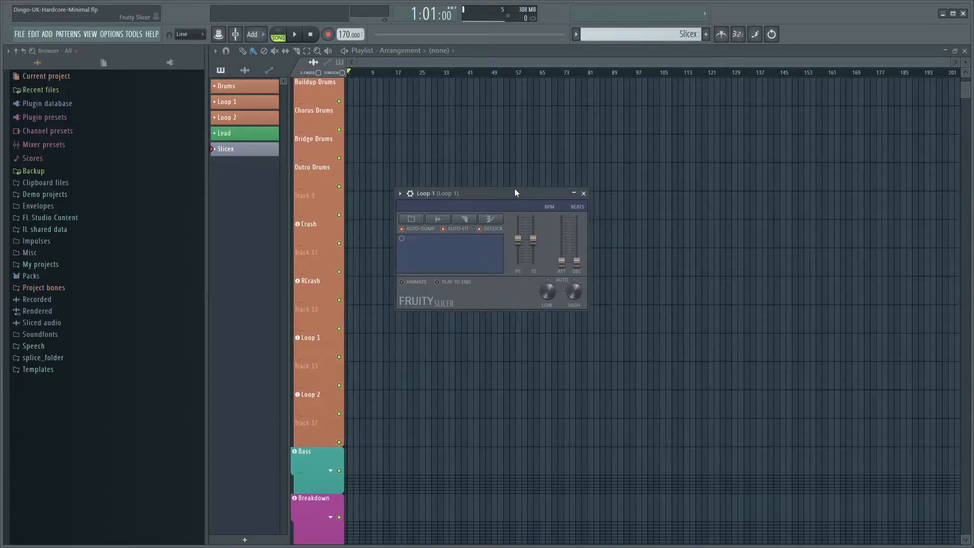
left_click(584, 194)
scroll(466, 300, "up", 4)
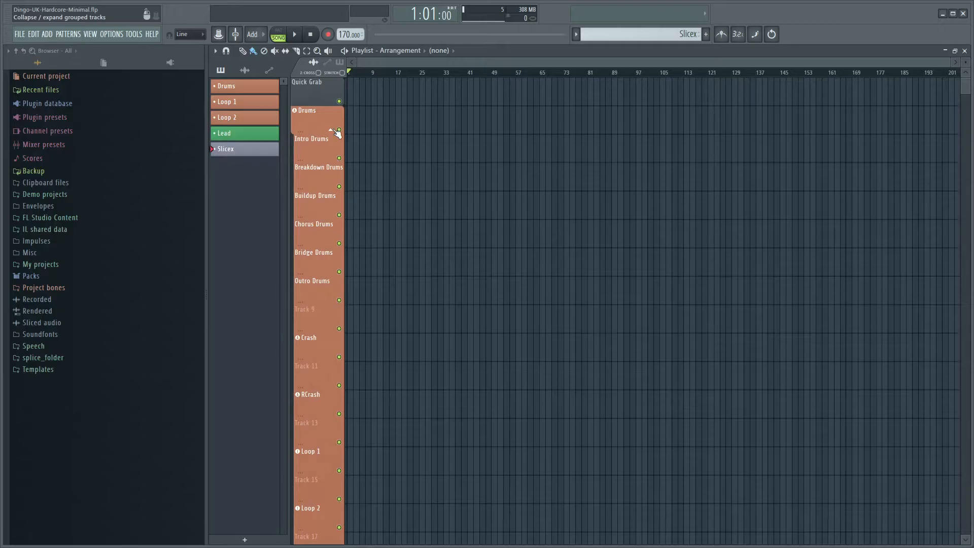
left_click(335, 131)
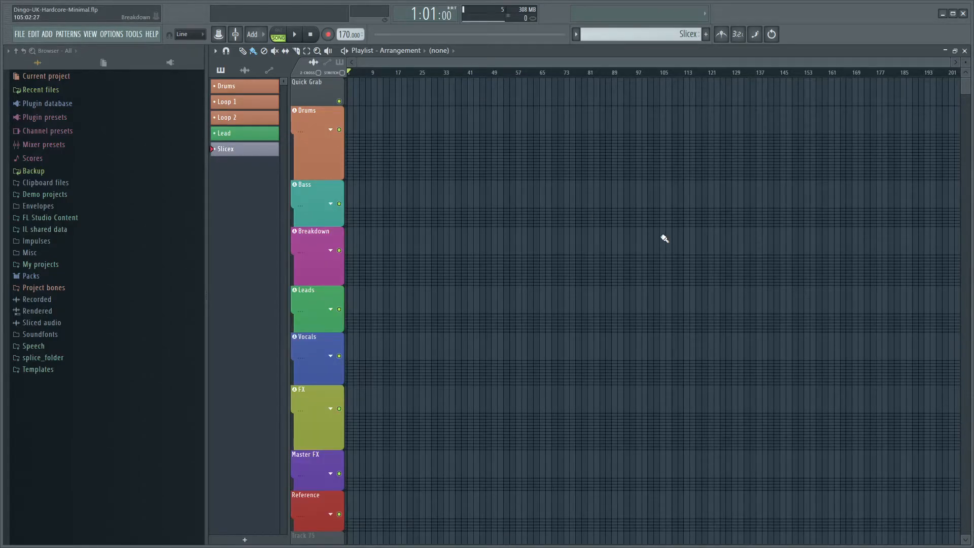
- Review the channel rack's filter groups in order, from Audio through Bass, Breakdowns, Drums and Leads to Unsorted
key("F6")
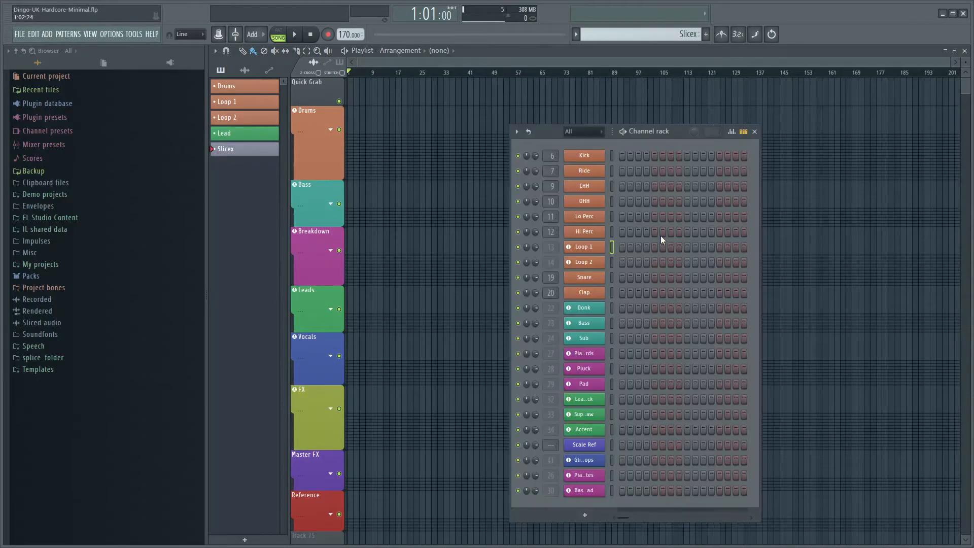
left_click(591, 132)
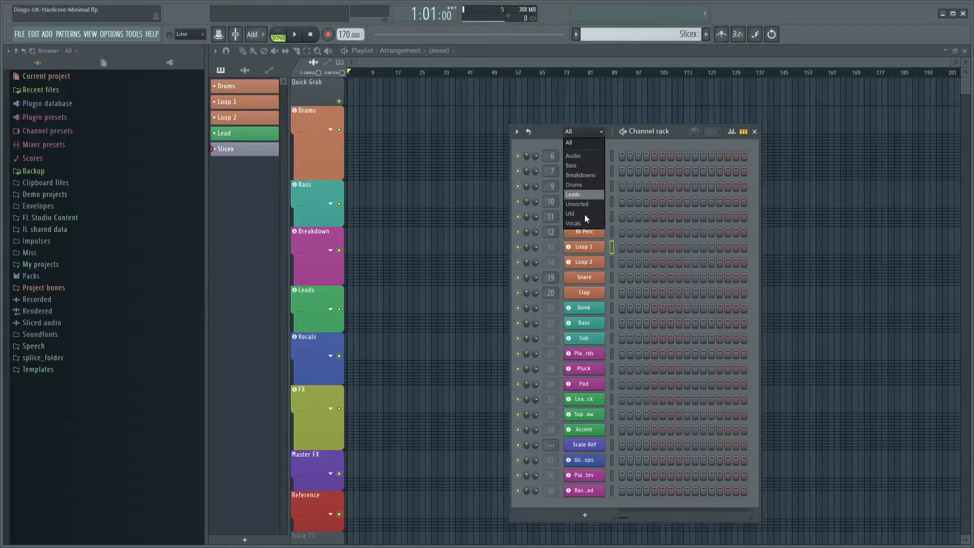
left_click(579, 155)
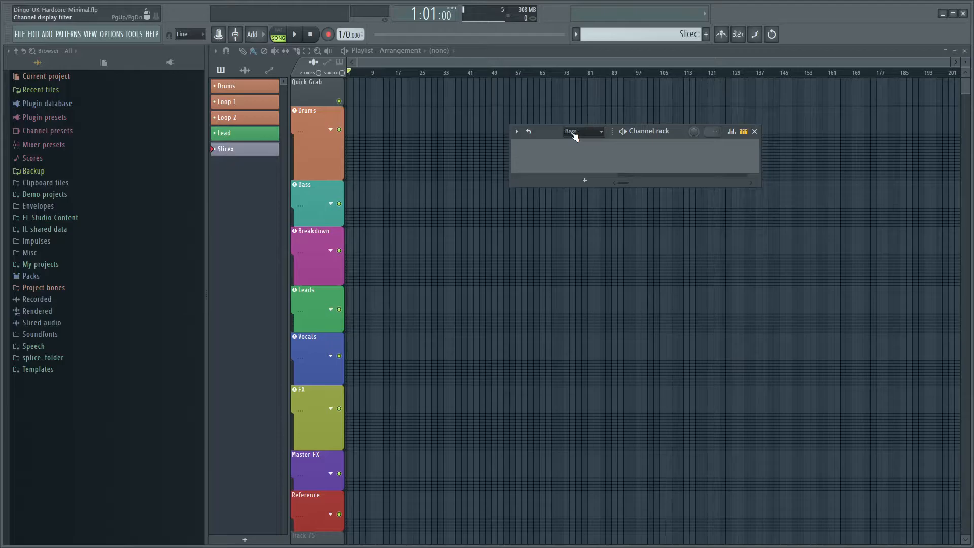
scroll(575, 136, "down", 1)
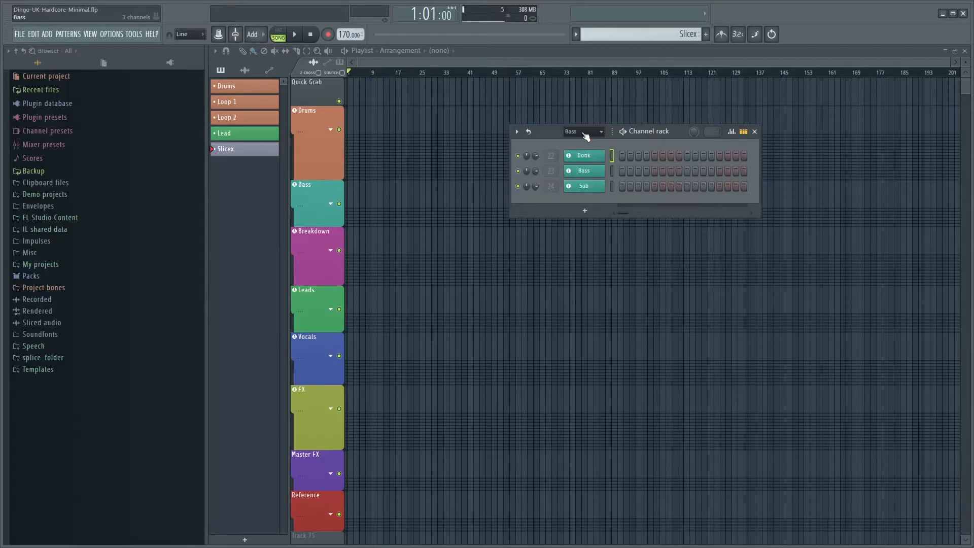
scroll(589, 137, "down", 1)
scroll(590, 137, "down", 1)
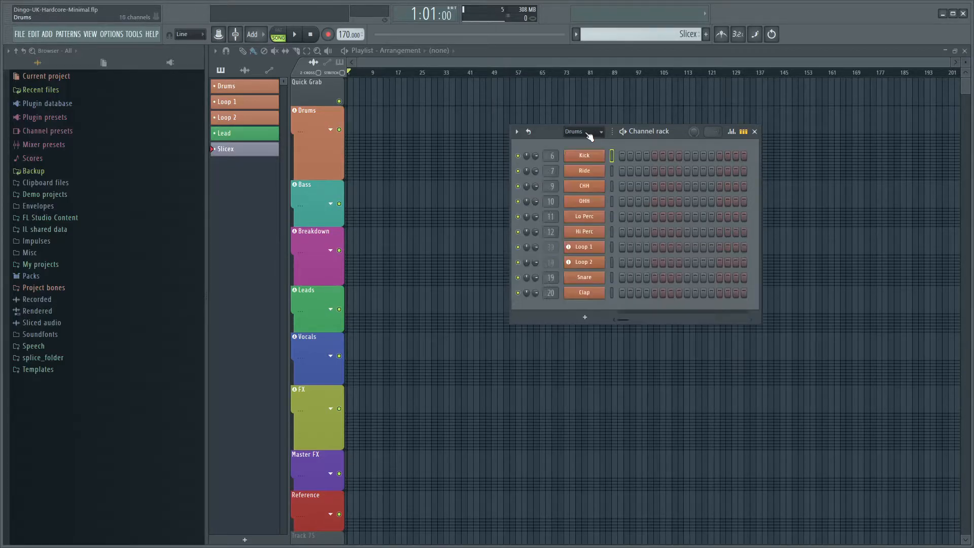
scroll(590, 137, "down", 1)
scroll(590, 137, "down", 1)
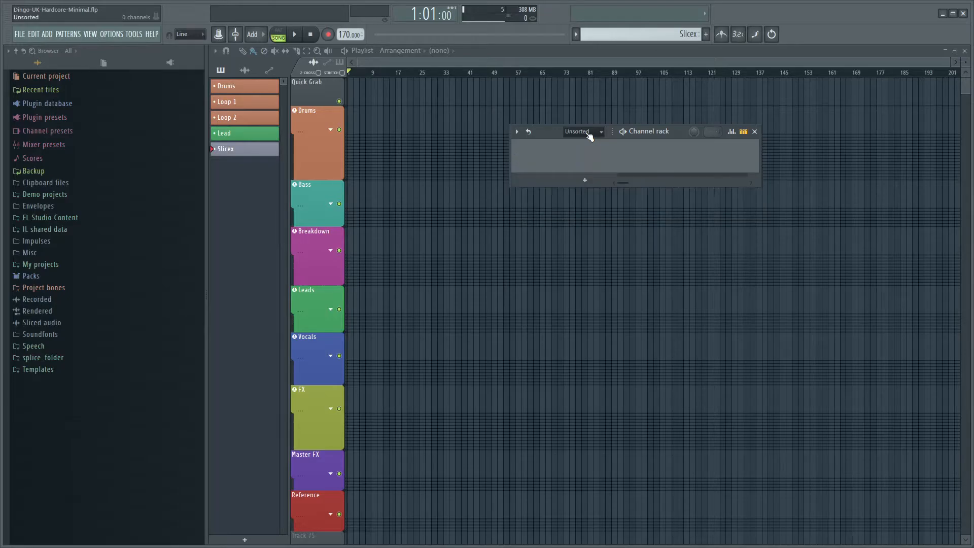
- Filter the channel rack to the Util group and inspect the Scale Ref channel's settings
left_click(589, 135)
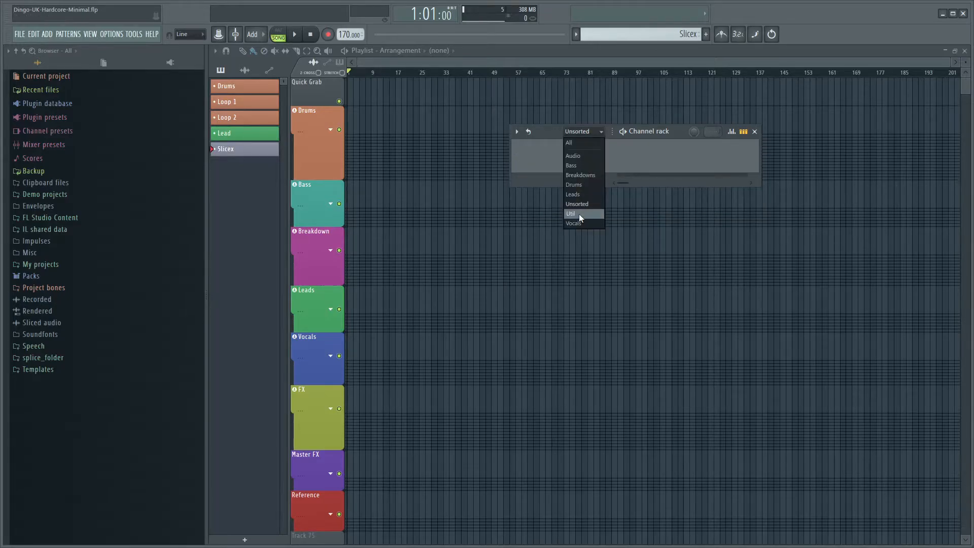
left_click(580, 215)
left_click(597, 163)
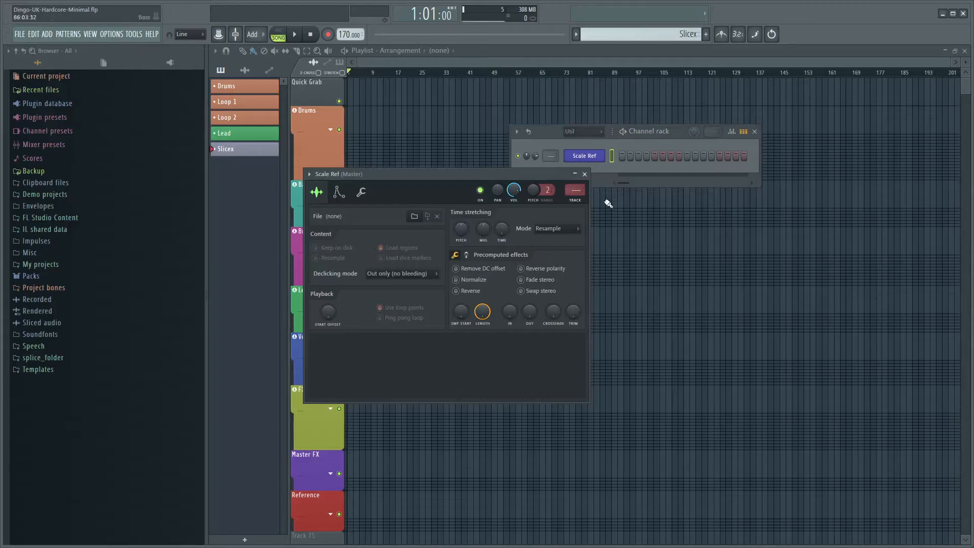
left_click(594, 157)
- Filter the channel rack to the Vocals group and inspect the Slicex instrument on the Glitches/Chops channel
left_click(583, 133)
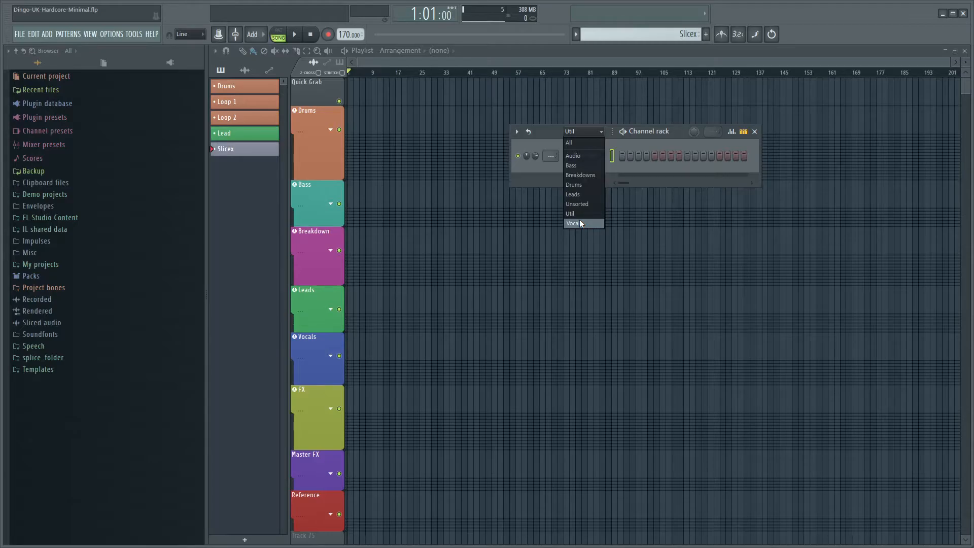
left_click(581, 224)
left_click(584, 156)
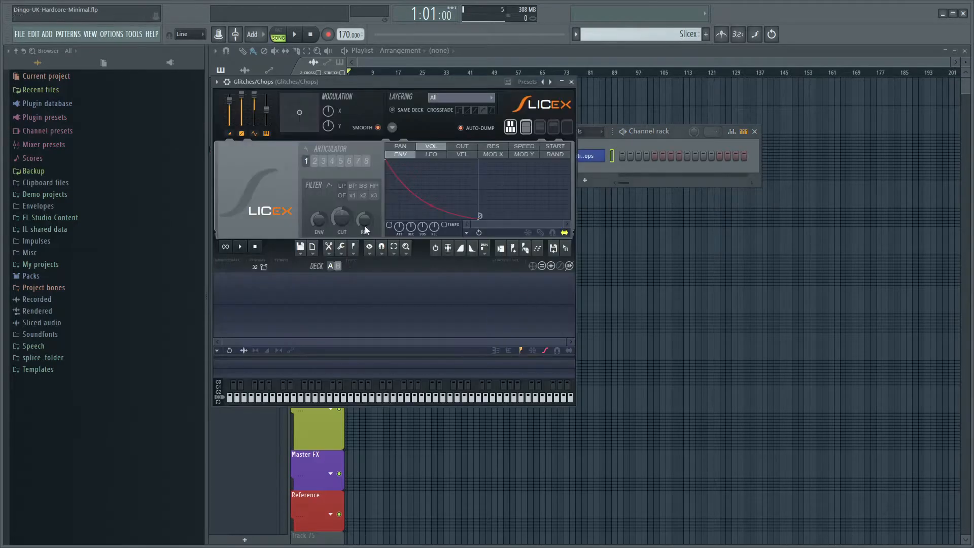
left_click(572, 83)
left_click(583, 132)
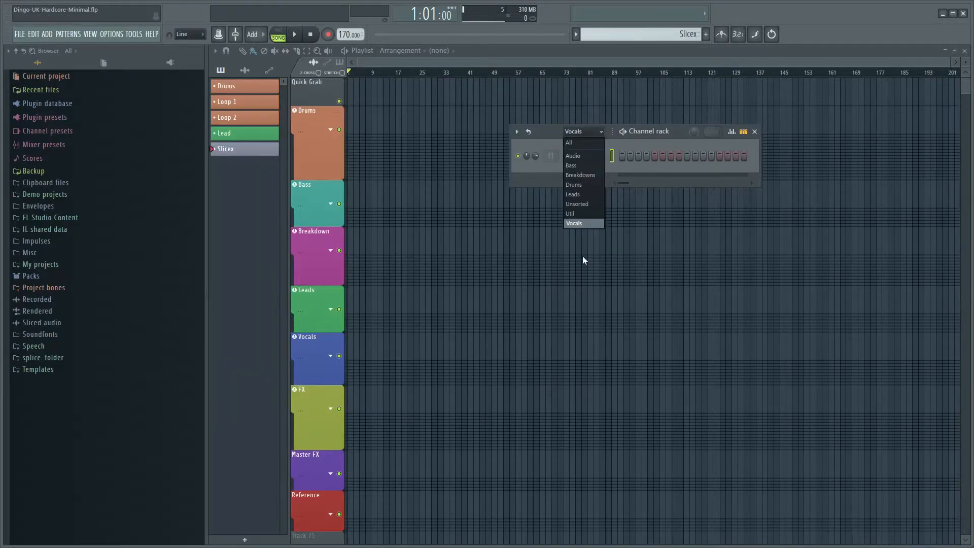
left_click(583, 223)
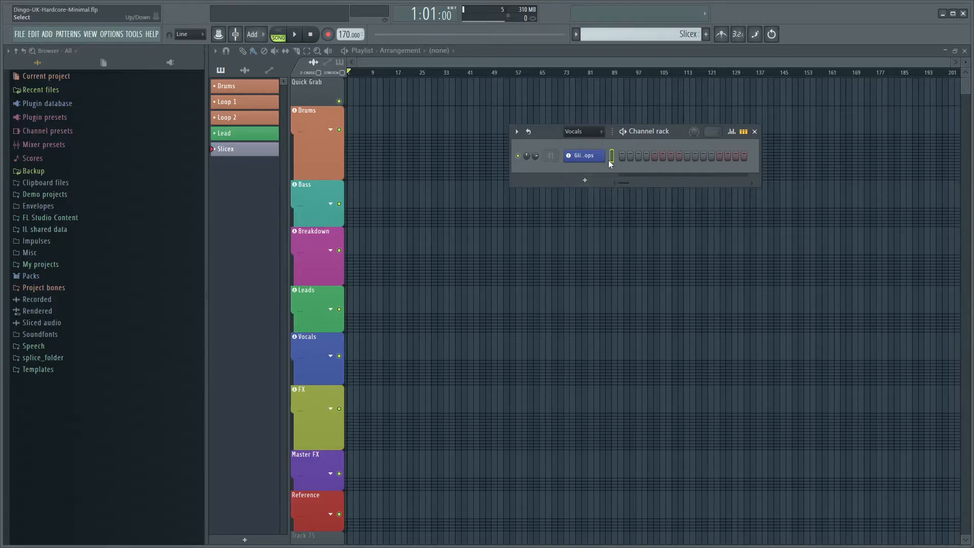
- Expand the Vocals track group in the playlist to view its tracks, and collapse it again
scroll(313, 253, "down", 3)
left_click(330, 214)
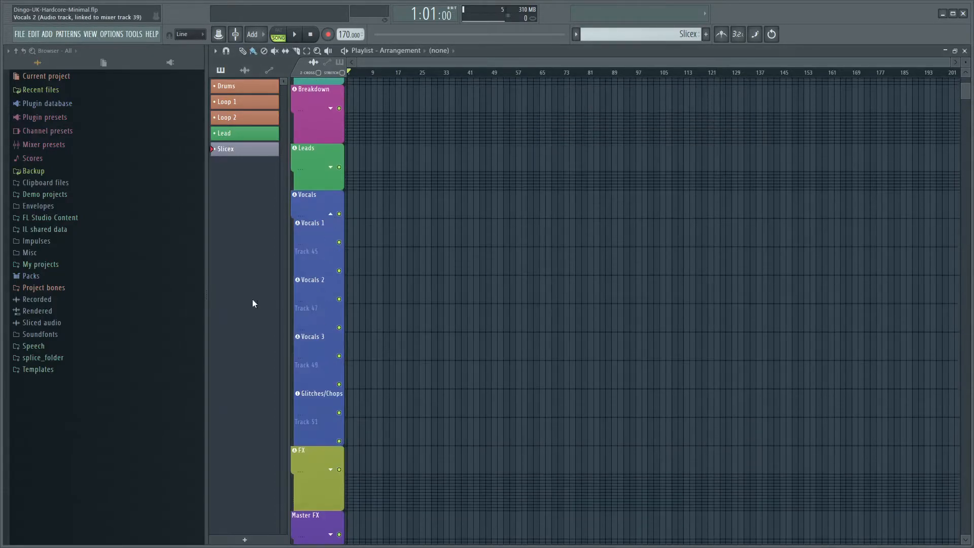
left_click(331, 213)
scroll(562, 287, "up", 5)
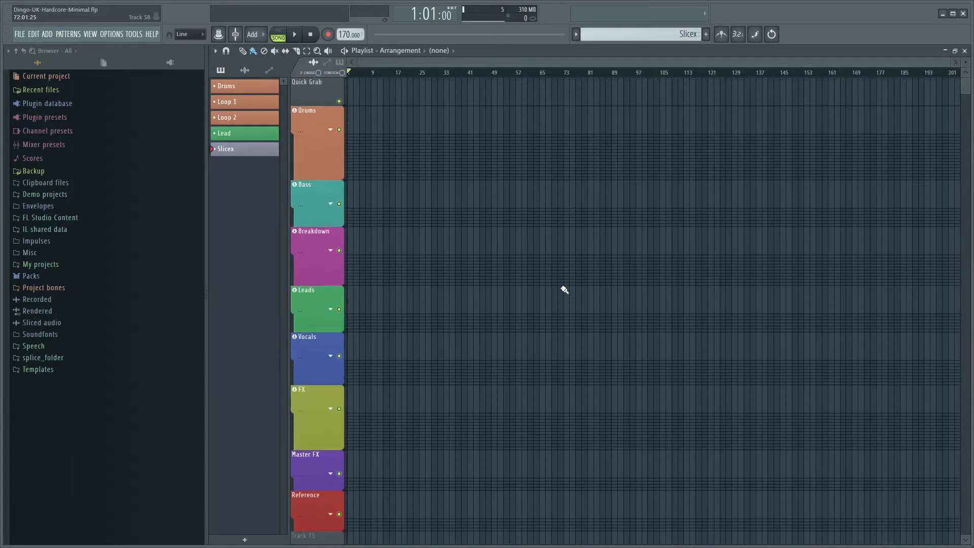
- Filter the channel rack to the Bass group, inspect the Bass channel's sampler settings, and close them
key("F6")
left_click(570, 132)
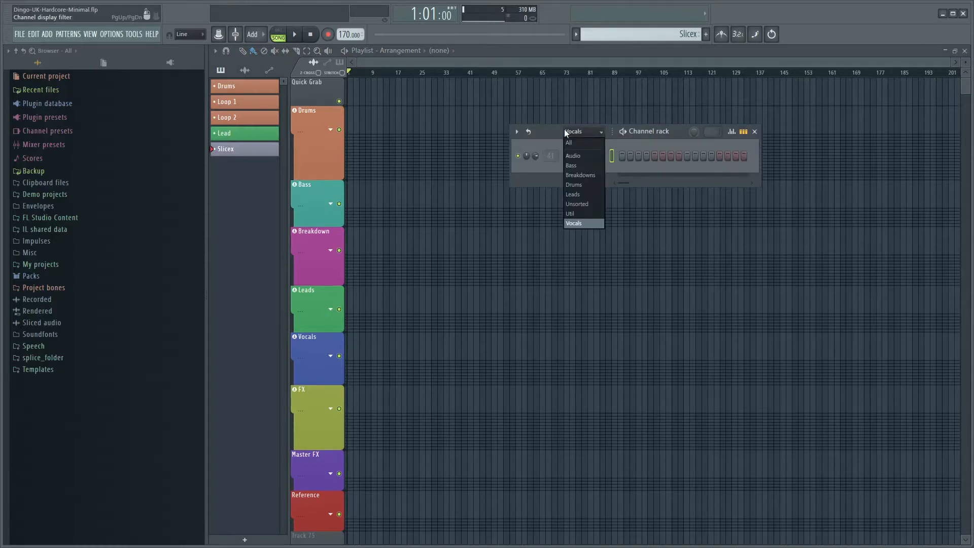
left_click(581, 165)
left_click(584, 171)
left_click_drag(435, 119, 523, 168)
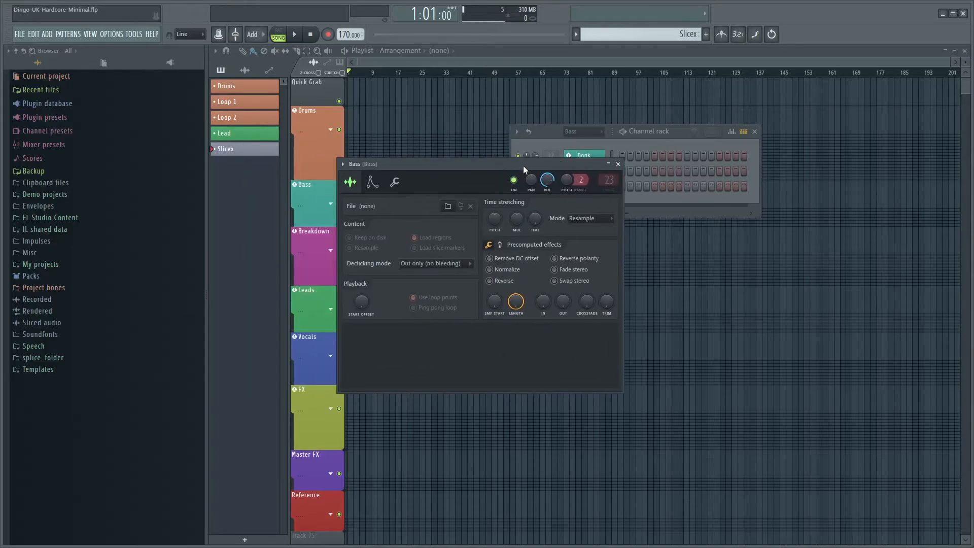
left_click(619, 165)
- Browse the Main Synths plugins available as replacements for the Bass channel without choosing one
right_click(591, 171)
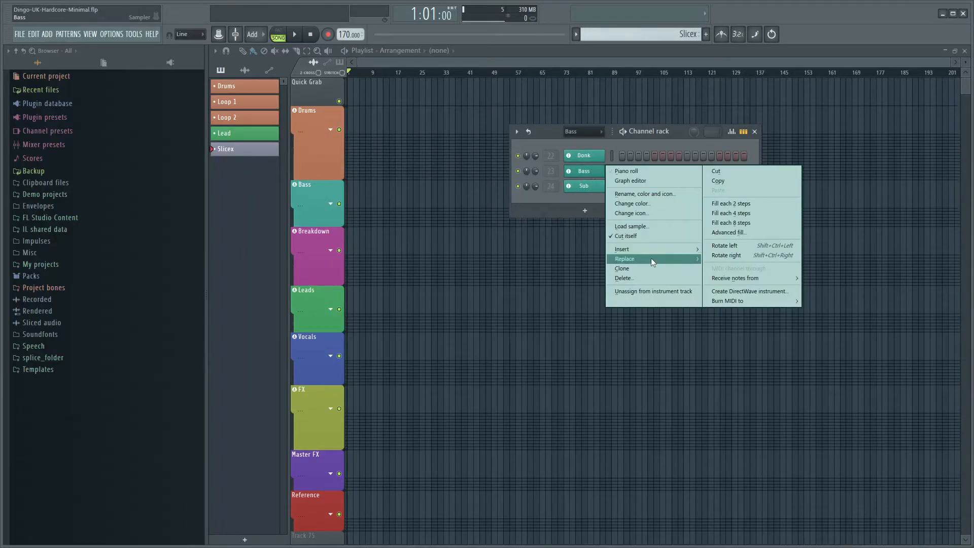
mouse_move(651, 257)
mouse_move(745, 302)
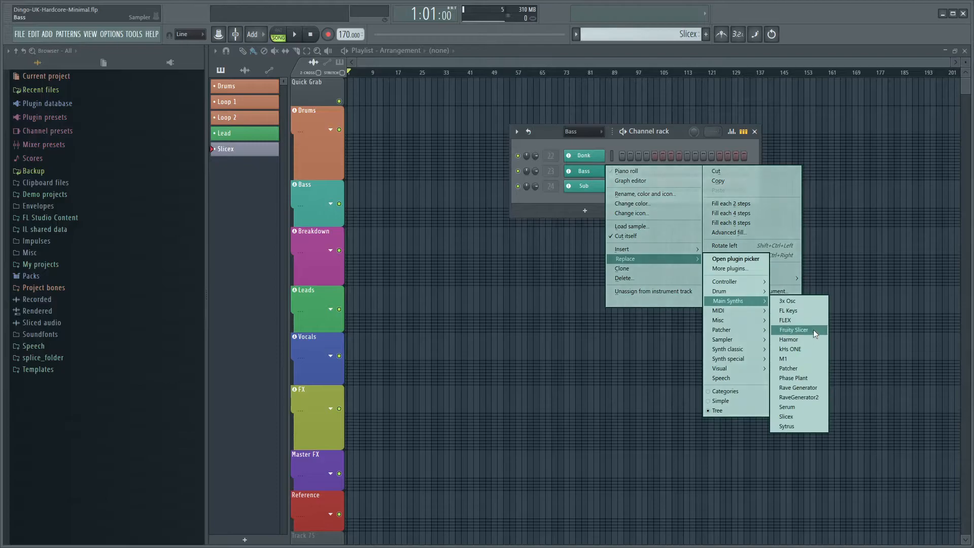
left_click(916, 348)
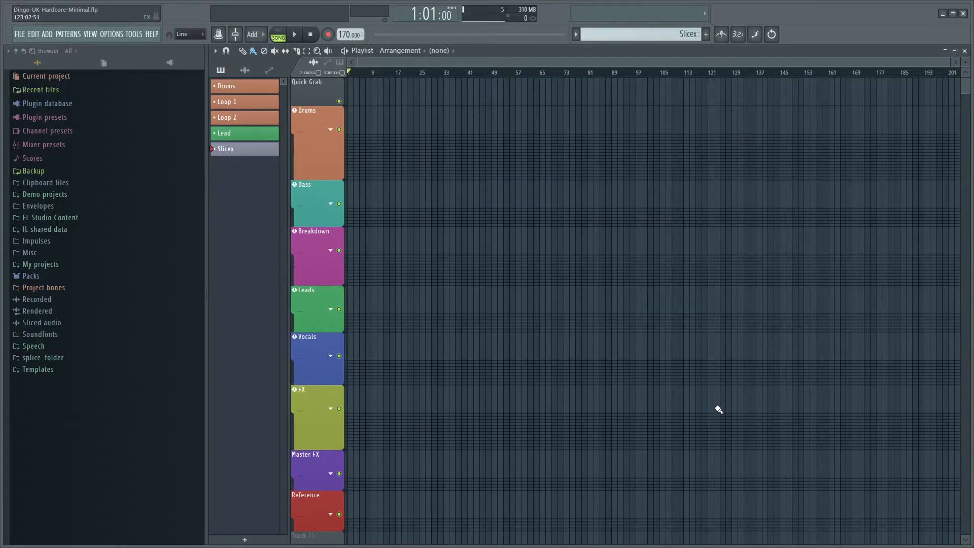
- Reopen the channel rack and filter it to the Breakdowns group
key("F6")
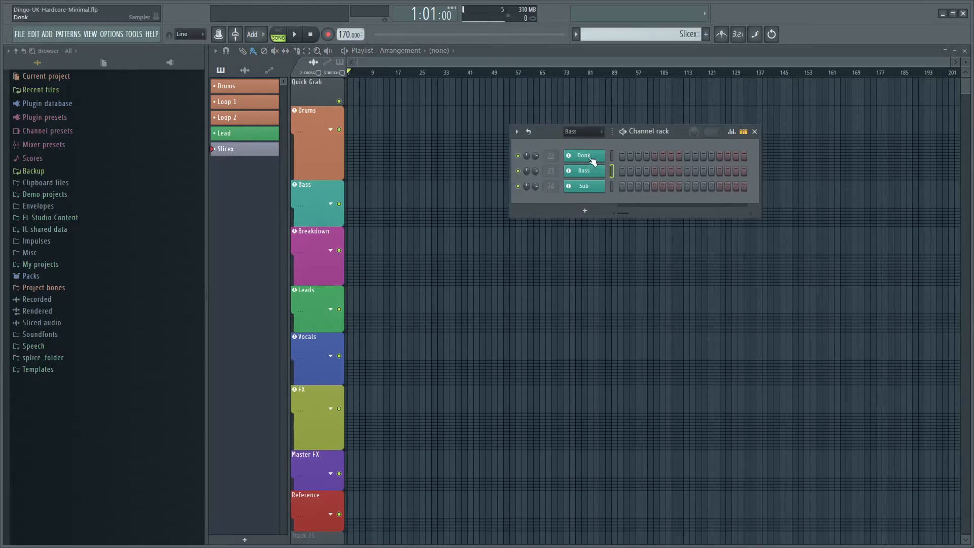
left_click(587, 133)
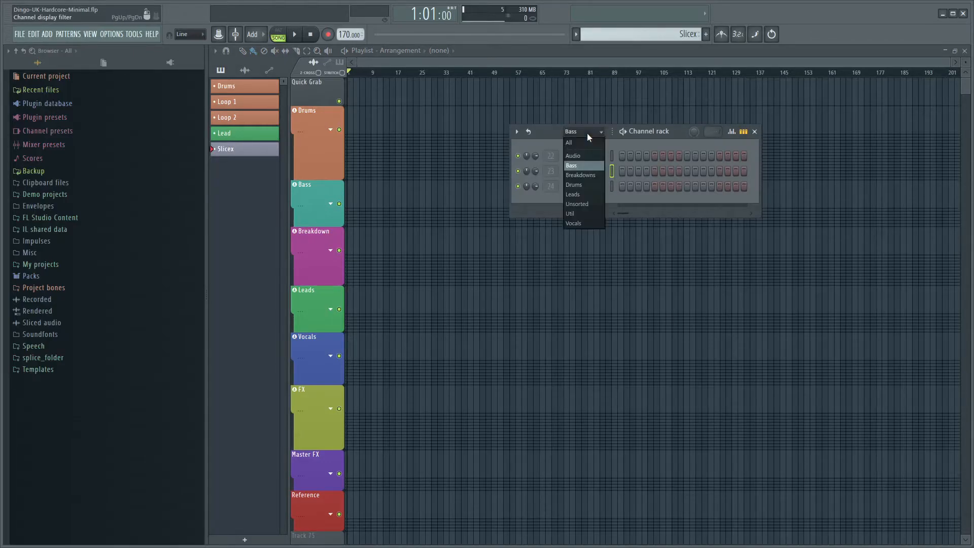
left_click(580, 175)
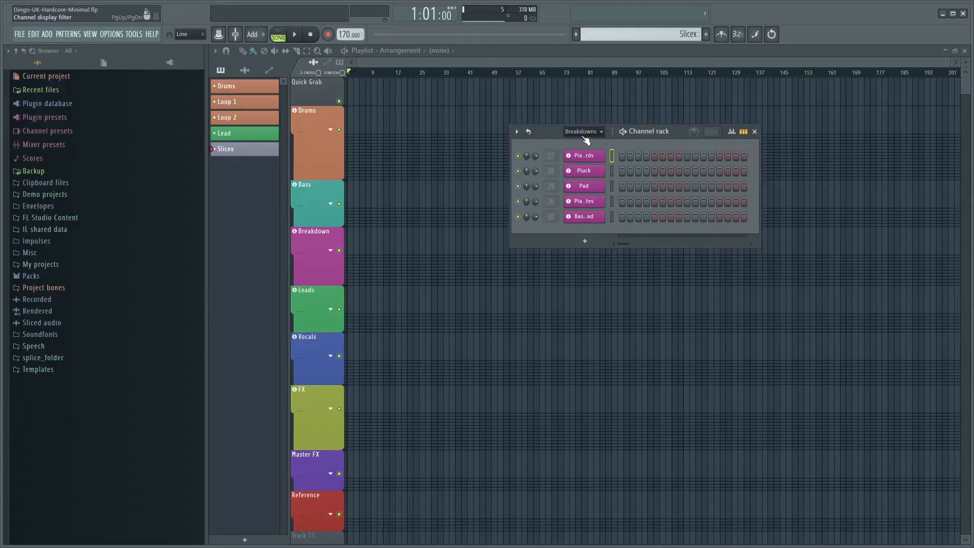
- Close the channel rack and review the Preview, Arr Ref, Mix Ref, SD Ref and Master Ref tracks in the mixer
mouse_move(557, 131)
left_mouse_down()
mouse_move(565, 131)
mouse_move(551, 133)
left_mouse_up()
key("F6")
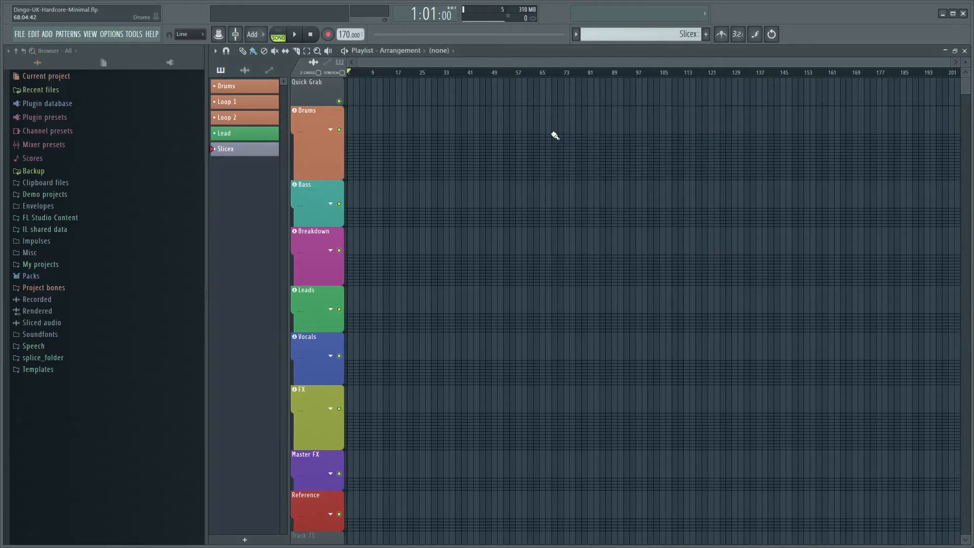
key("F9")
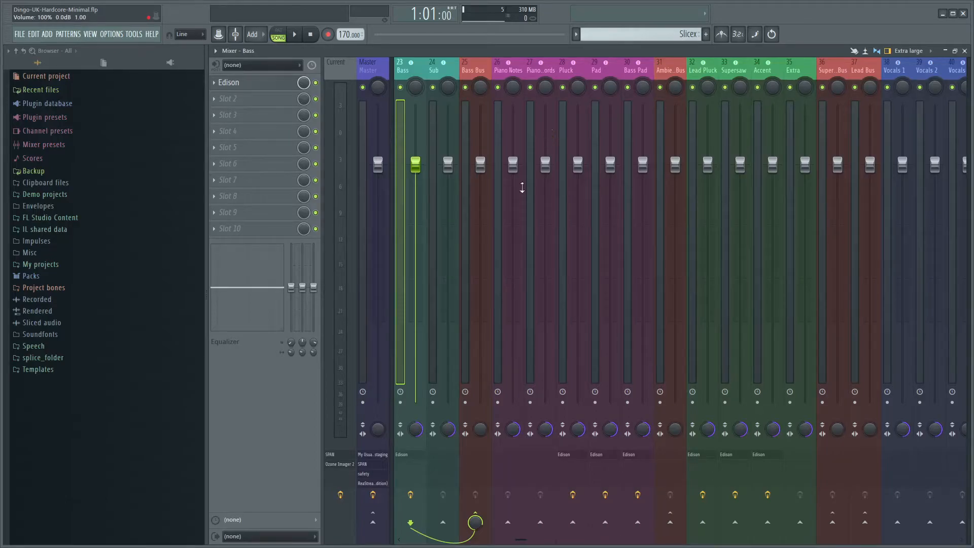
scroll(555, 467, "up", 1)
scroll(556, 463, "up", 10)
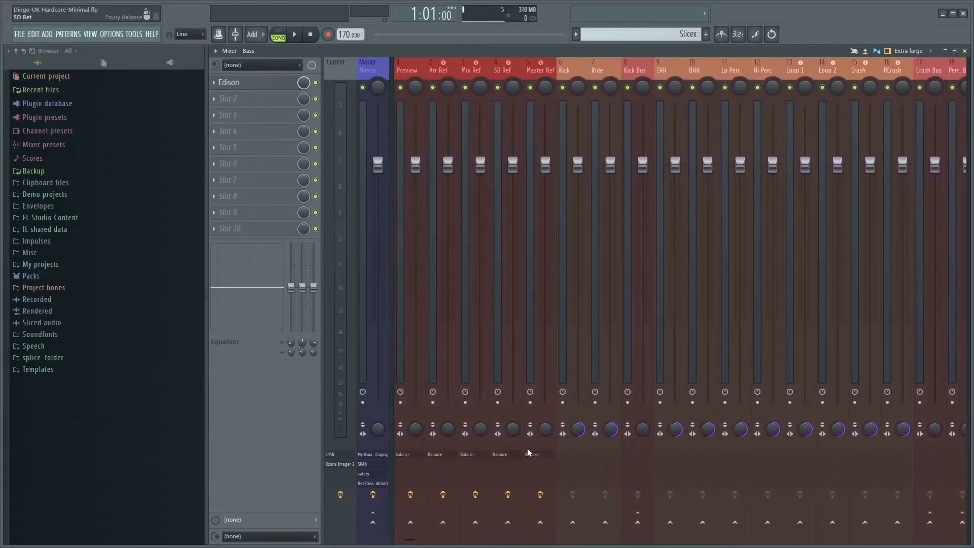
left_click(407, 70)
left_click(438, 70)
left_click(471, 70)
left_click(501, 70)
left_click(539, 70)
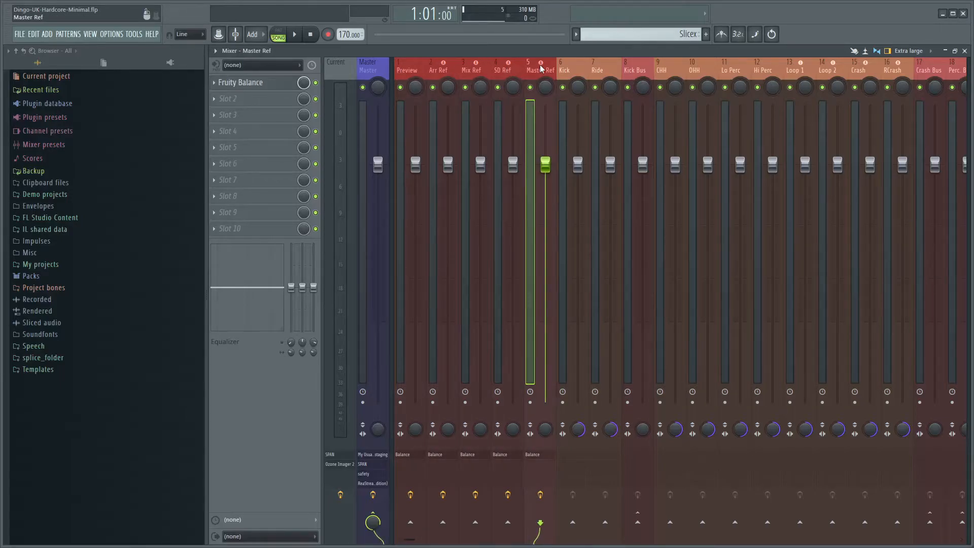
- Expand the Reference track group in the playlist to view its tracks, collapse it again, and close the playlist
key("F5")
scroll(386, 390, "down", 3)
left_click(331, 376)
scroll(429, 377, "down", 5)
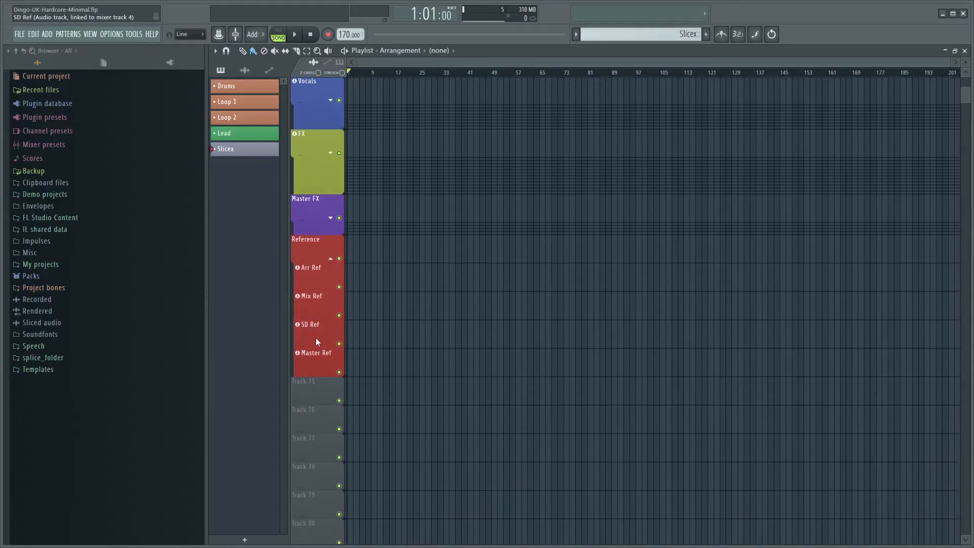
left_click(330, 258)
scroll(470, 292, "up", 5)
key("F5")
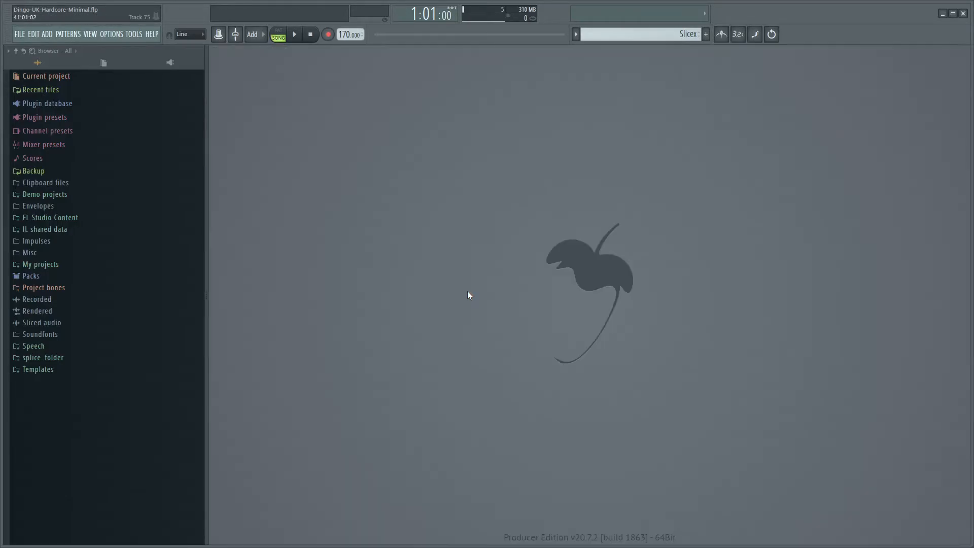
- Reopen the mixer and check the Fruity Balance effect on the Preview and Arr Ref tracks
key("F9")
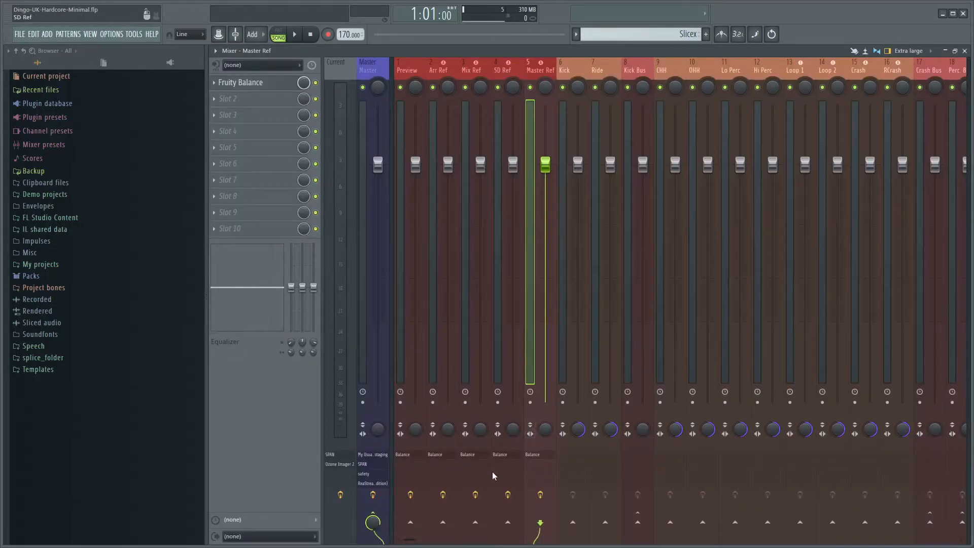
left_click(417, 451)
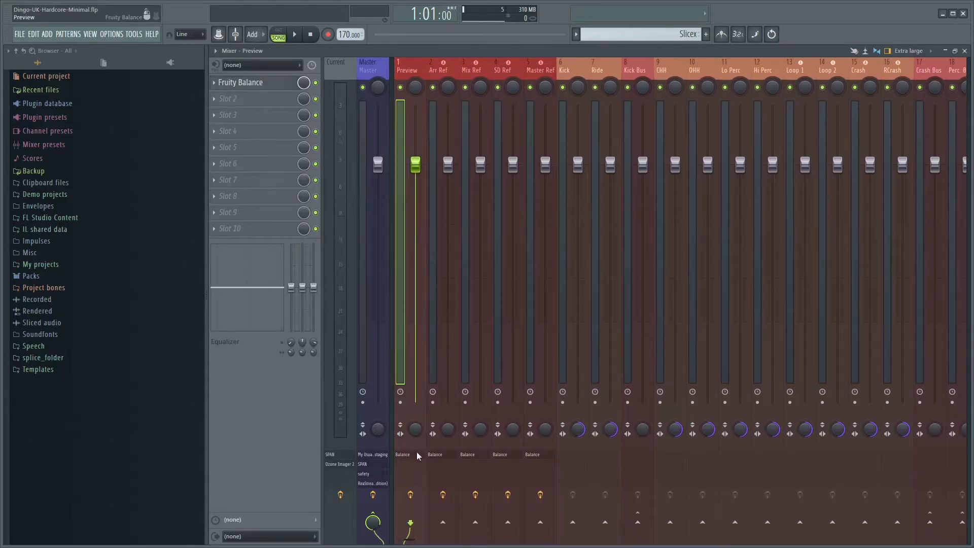
left_click(447, 454)
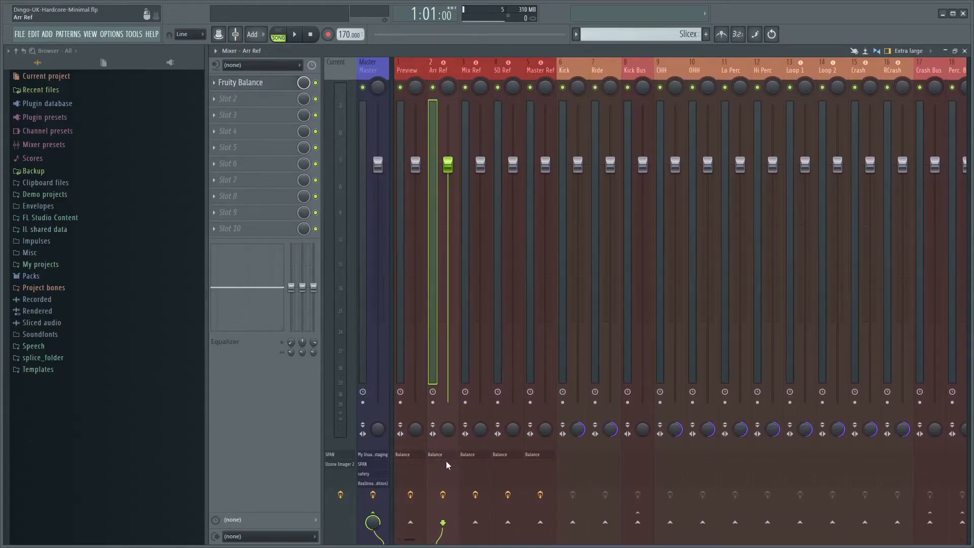
- Step through the mixer's drum tracks from Kick to Perc. Bus to review where each one is routed
scroll(486, 465, "right", 3)
left_click(471, 70)
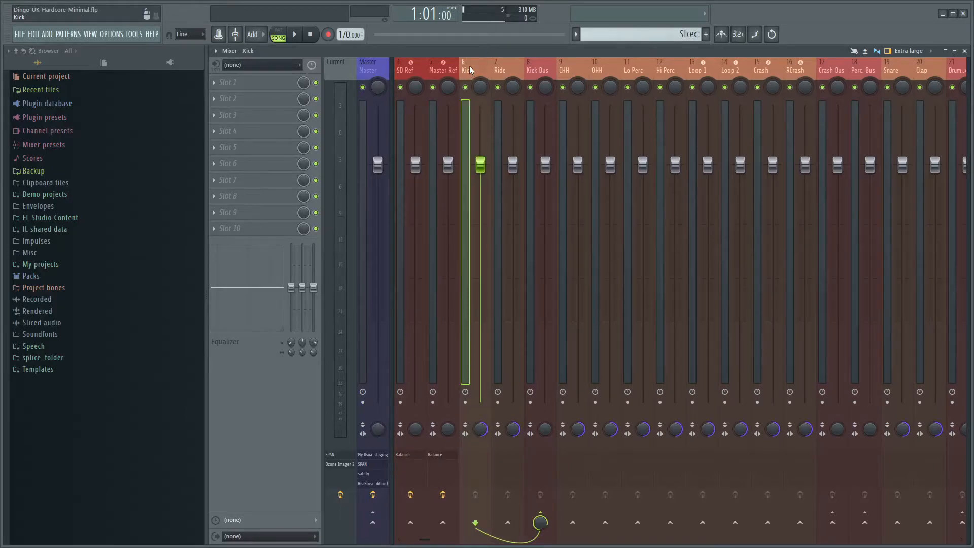
key("Right")
key("Right")
key("Right")
key("Right")
key("Right")
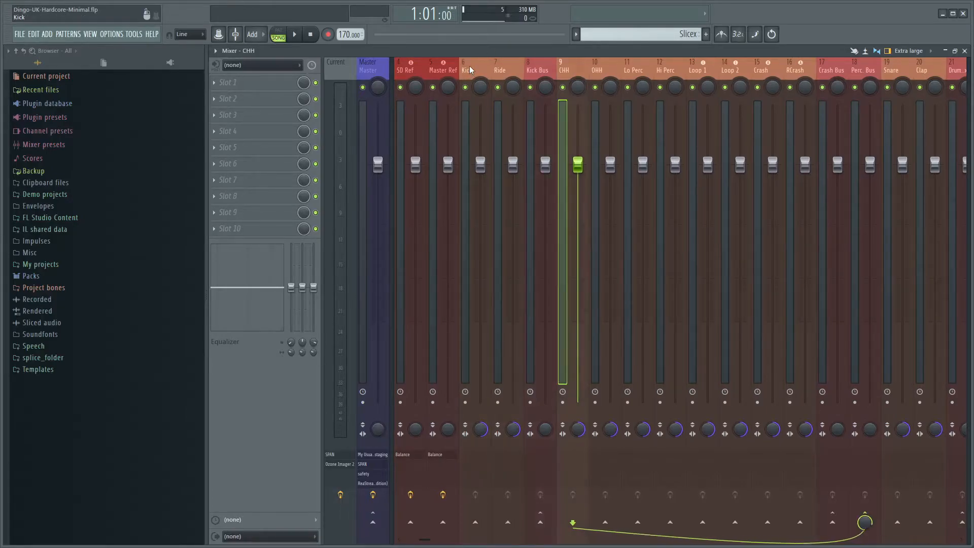
key("Right")
key("Right")
key("Right")
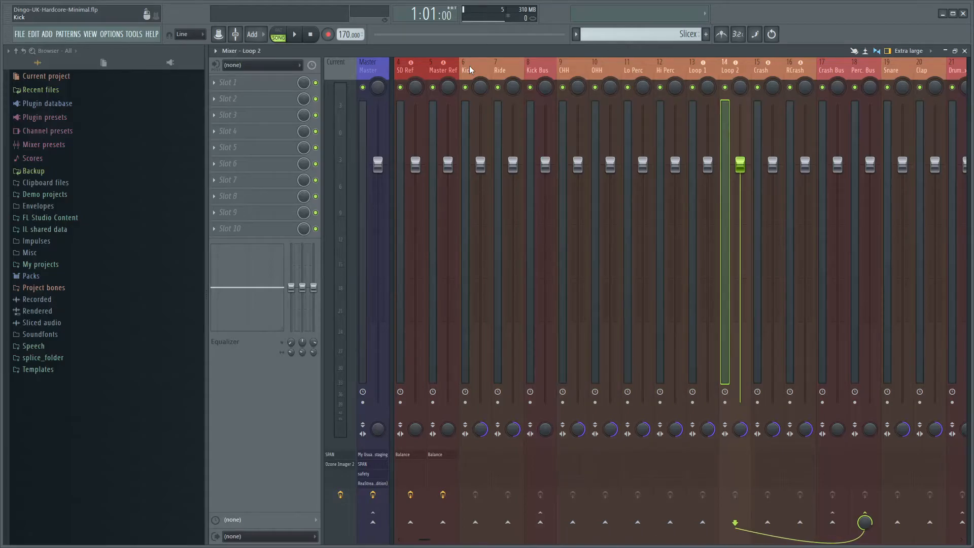
key("Right")
key("Right")
key("Right")
key("Right")
key("Right")
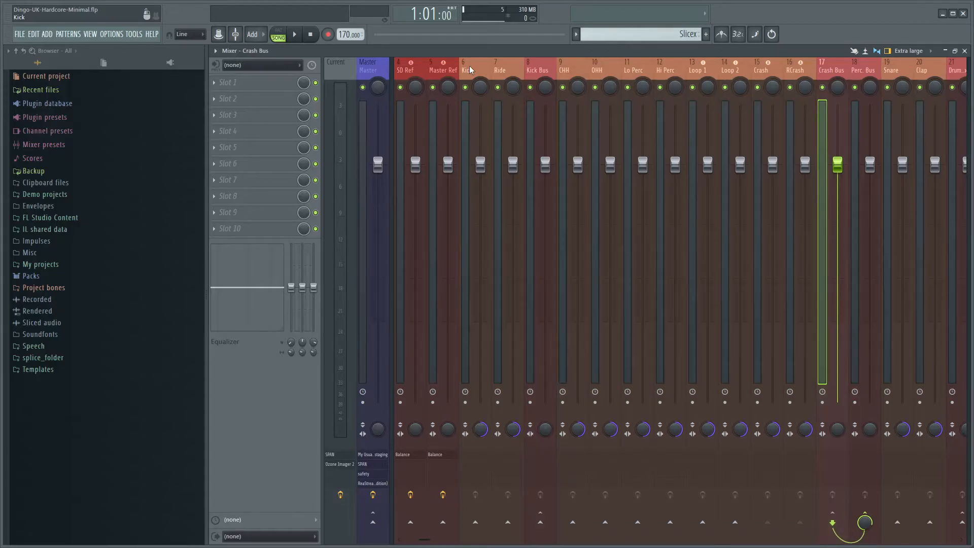
key("Left")
key("Left")
key("Right")
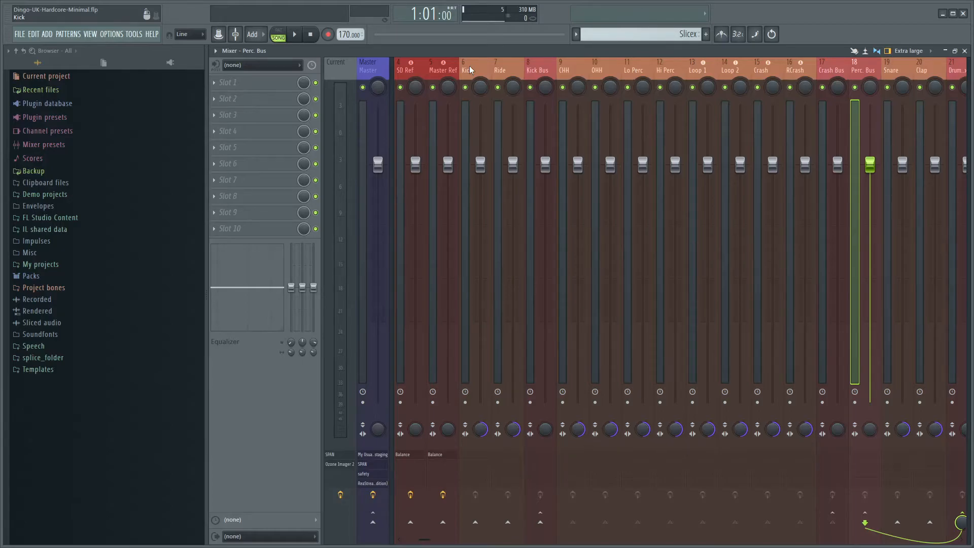
- Look over the drum section of the mixer and select the Drum Mix Bus to view its routing
scroll(501, 464, "down", 3)
scroll(501, 464, "down", 6)
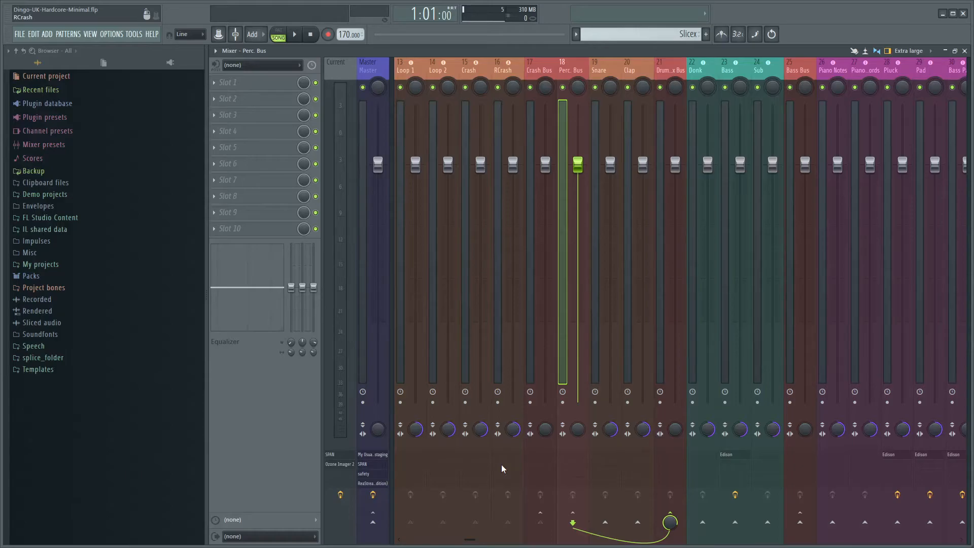
scroll(501, 469, "up", 5)
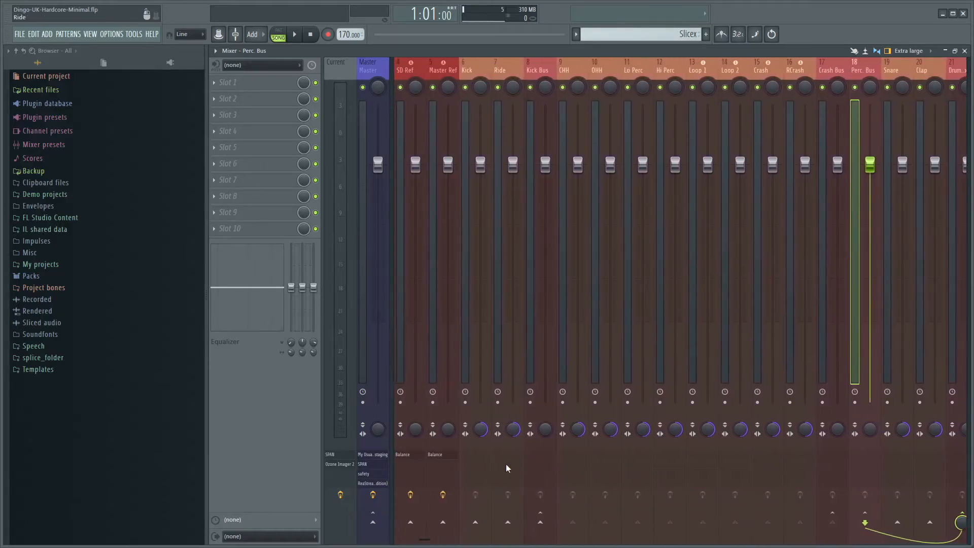
scroll(678, 458, "down", 7)
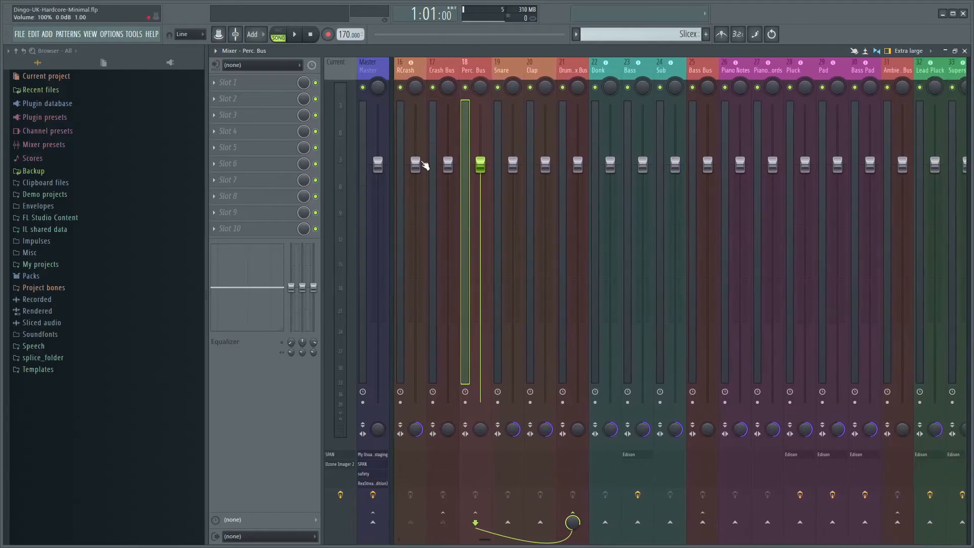
left_click(571, 483)
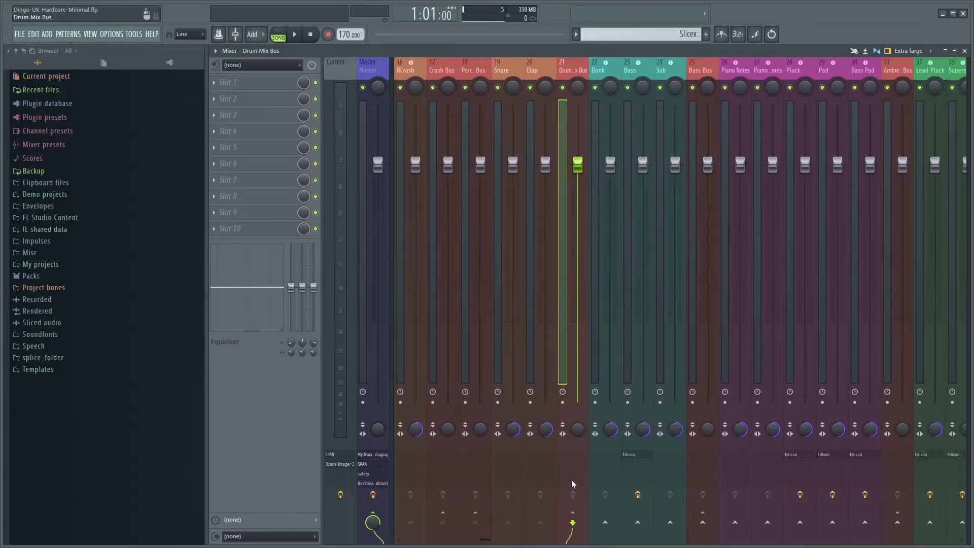
- Select the Donk, Sub, Bass Bus and Ambience Bus mixer tracks in turn to review their routing
scroll(571, 479, "down", 2)
left_click(502, 69)
left_click(575, 74)
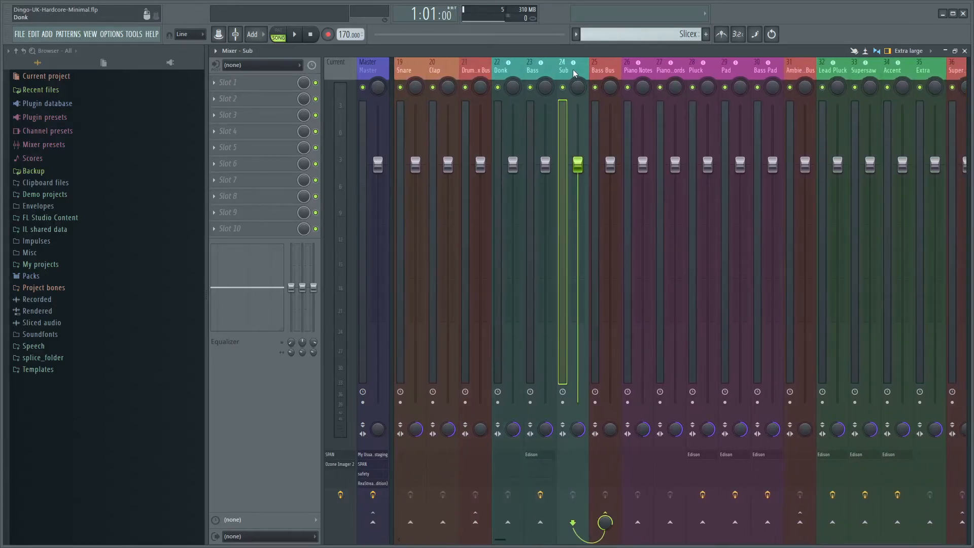
left_click(594, 71)
scroll(507, 470, "down", 4)
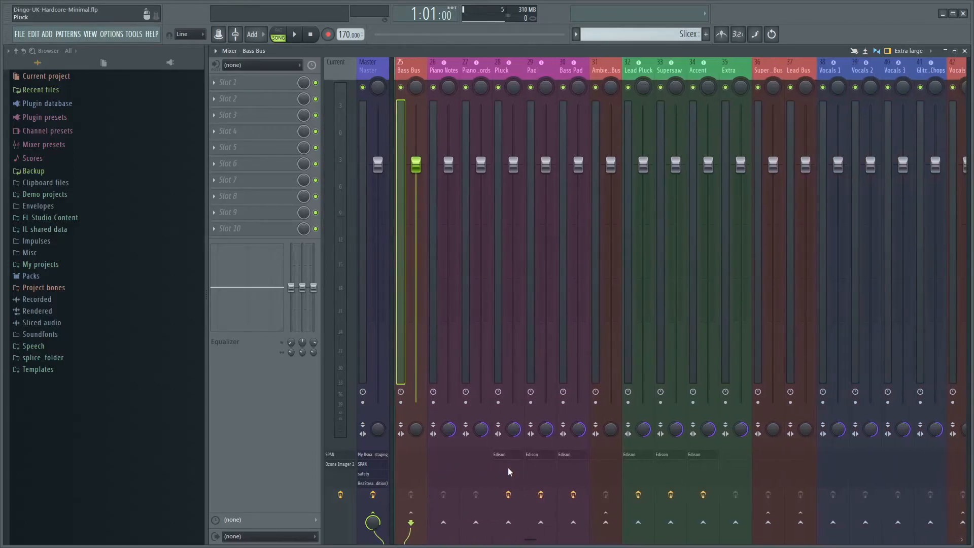
left_click(605, 68)
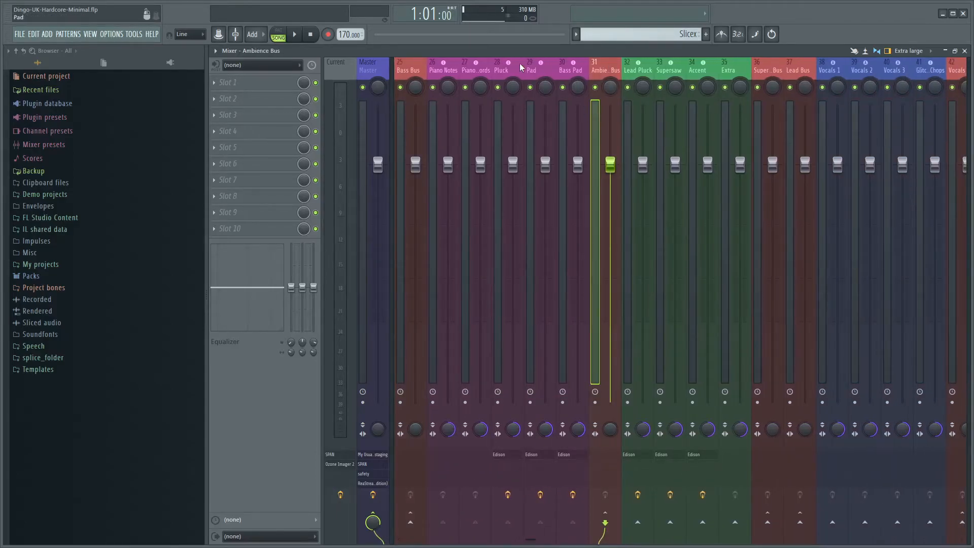
- Compare the routing of the Lead Pluck, Supersaw, Accent and Extra mixer tracks with the Lead Bus
left_click(807, 71)
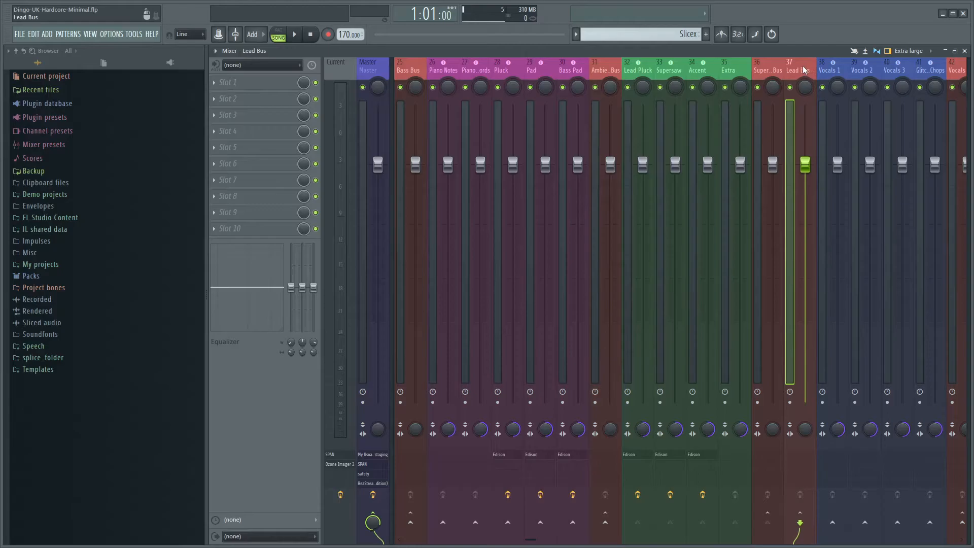
left_click(680, 70)
left_click(649, 71)
left_click(678, 70)
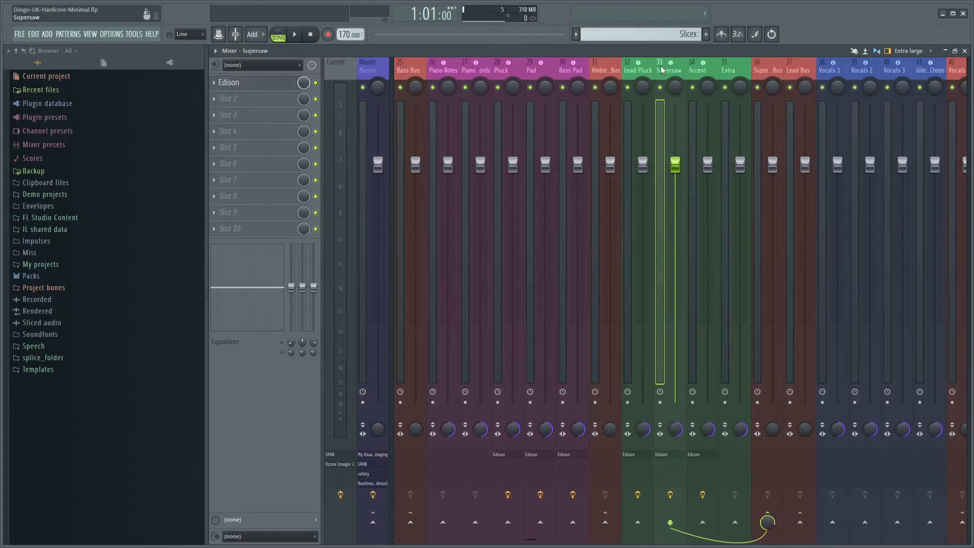
left_click(641, 70)
left_click(699, 70)
left_click(670, 70)
left_click(710, 66)
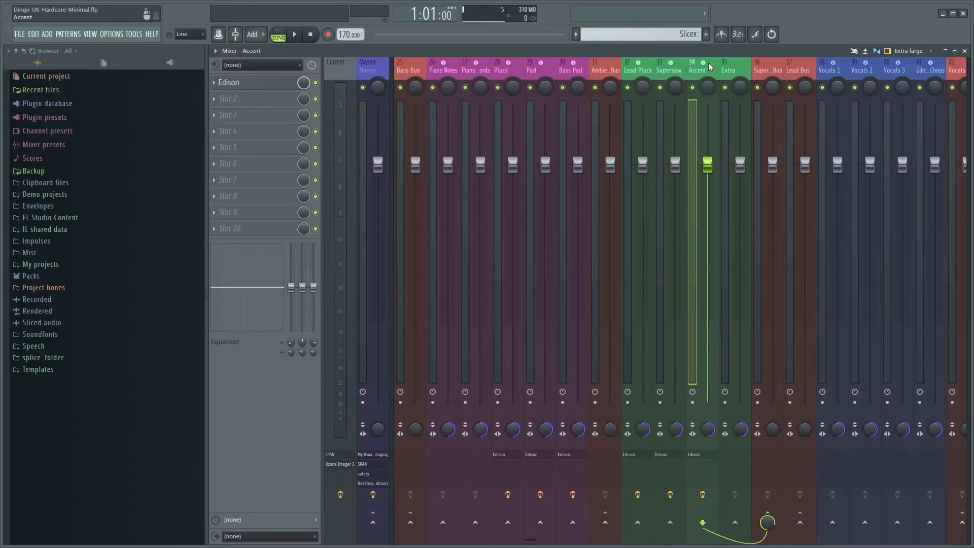
left_click(640, 70)
left_click(800, 70)
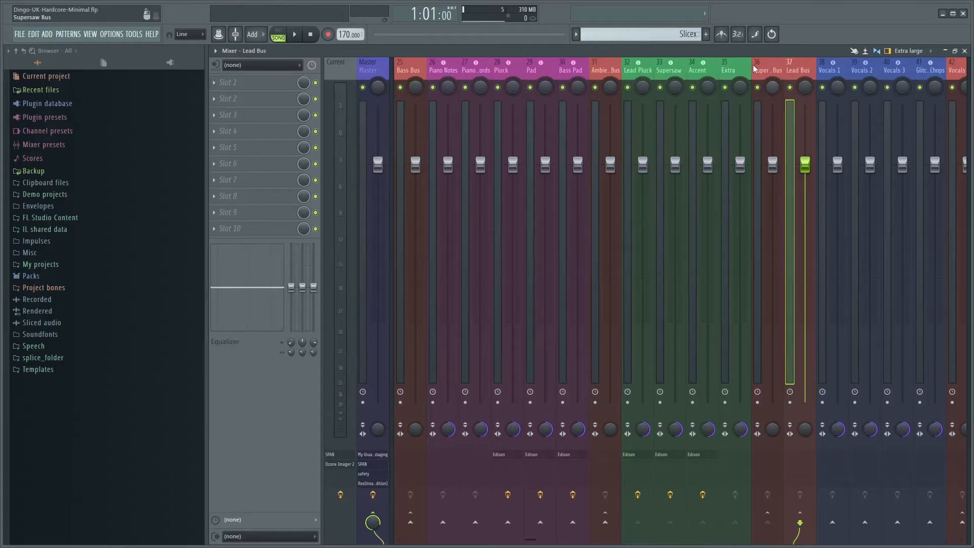
left_click(728, 70)
- Review the routing of the Vocals Bus and Med Riser tracks, and of the Drums, Vocals and FX group tracks
scroll(728, 71, "right", 9)
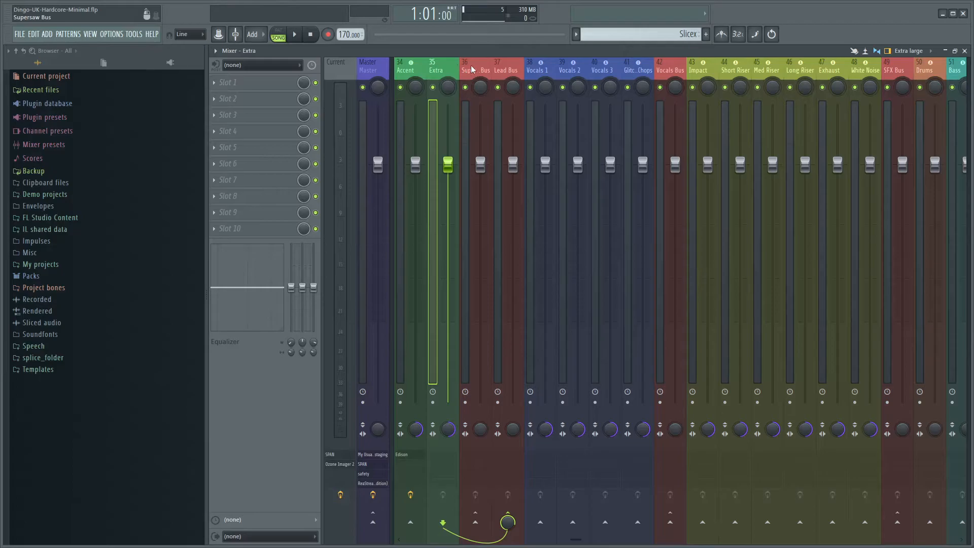
left_click(664, 70)
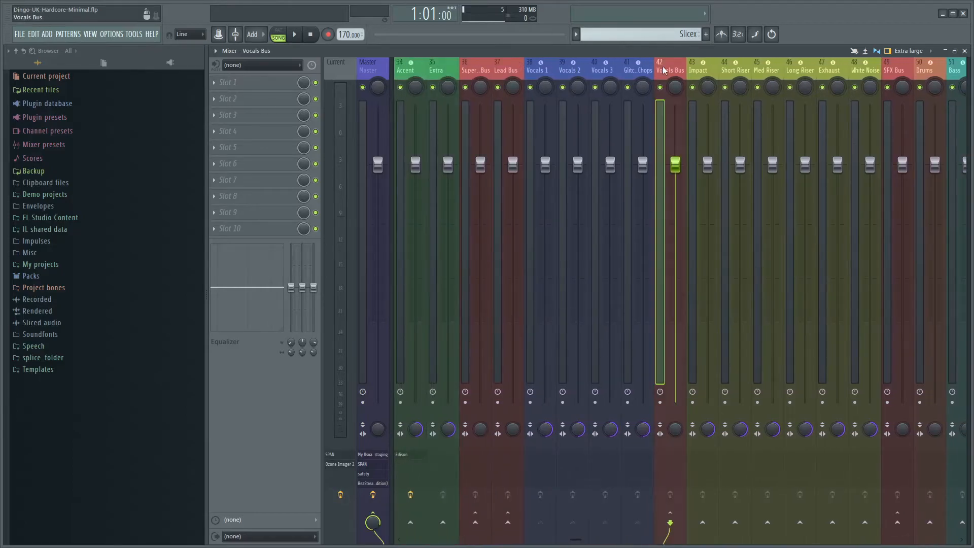
left_click(760, 70)
scroll(711, 153, "right", 3)
left_click(631, 70)
left_click(761, 70)
left_click(792, 70)
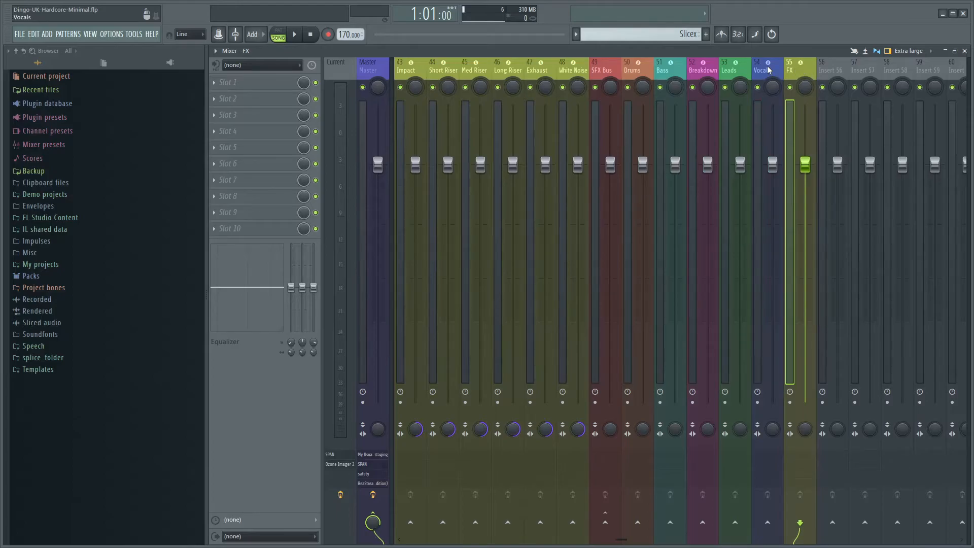
- Select the Master track to view its effects chain, and look across the mixer to the group tracks after SFX Bus
scroll(768, 68, "left", 12)
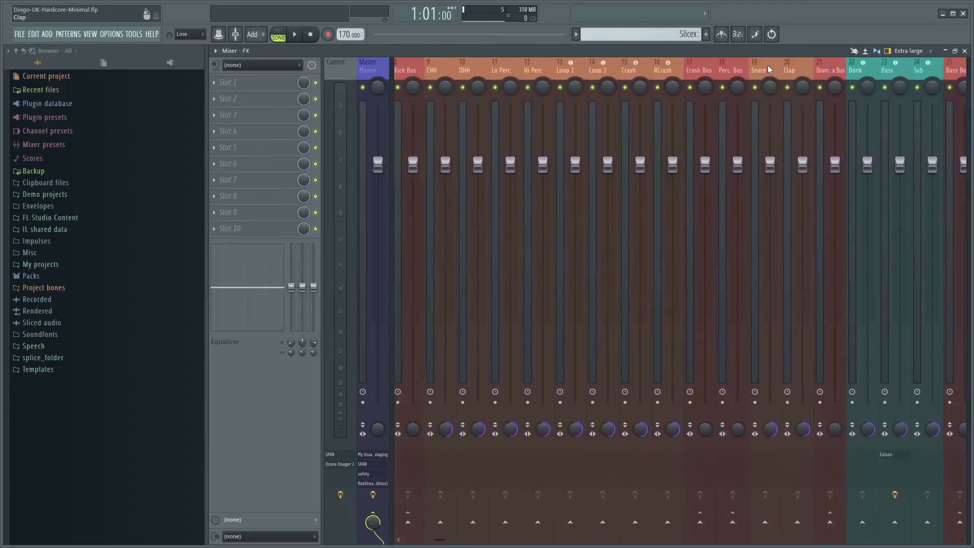
left_click(359, 70)
scroll(470, 65, "left", 2)
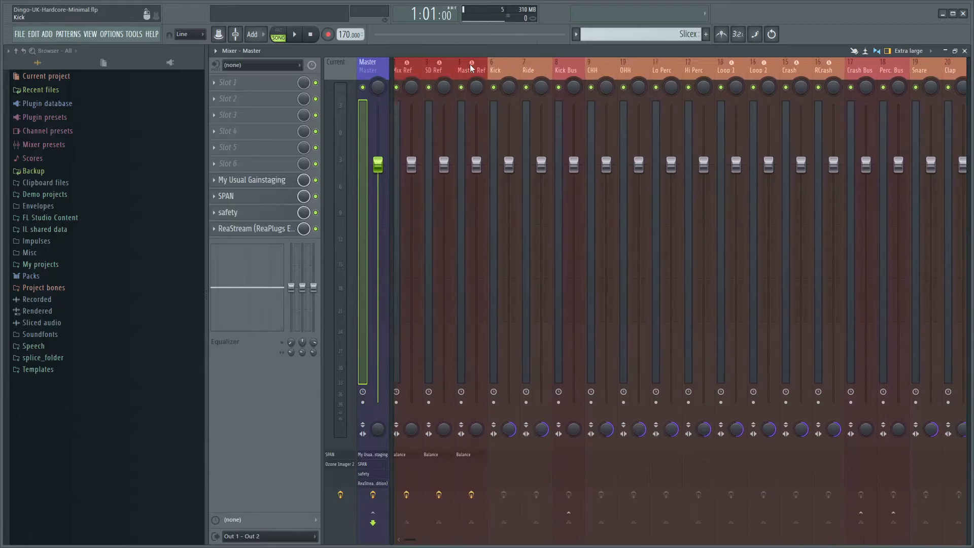
scroll(475, 64, "right", 15)
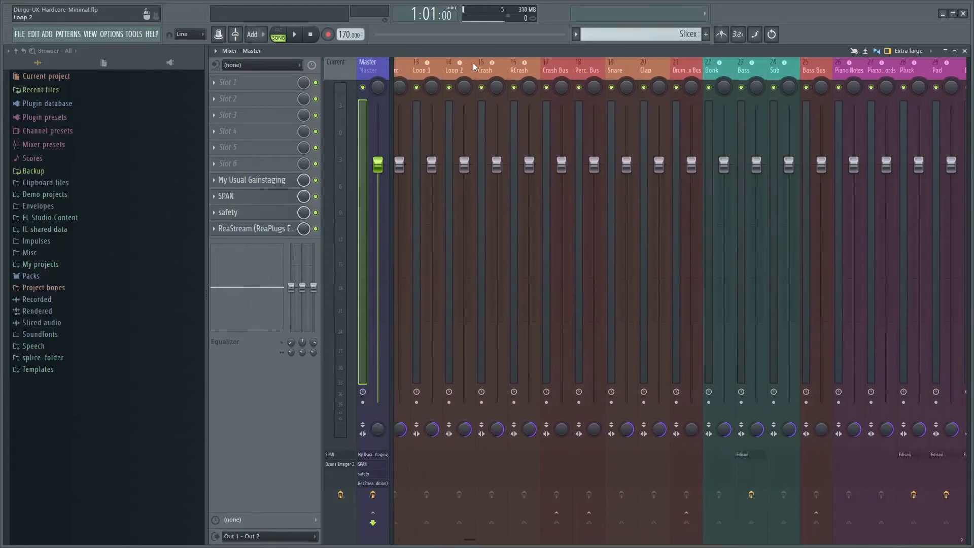
scroll(473, 62, "left", 1)
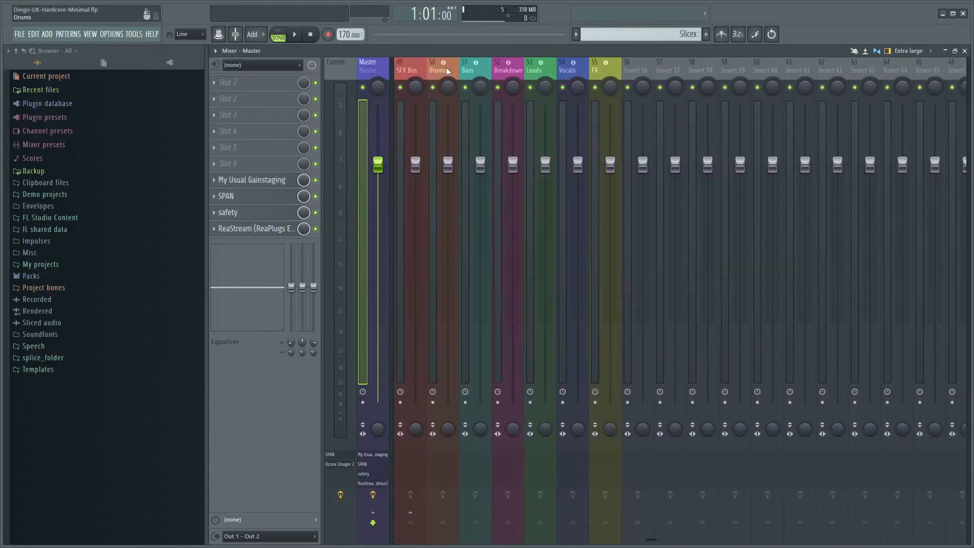
- Select the Current mixer track and open its Ozone Imager 2 effect
scroll(595, 61, "left", 14)
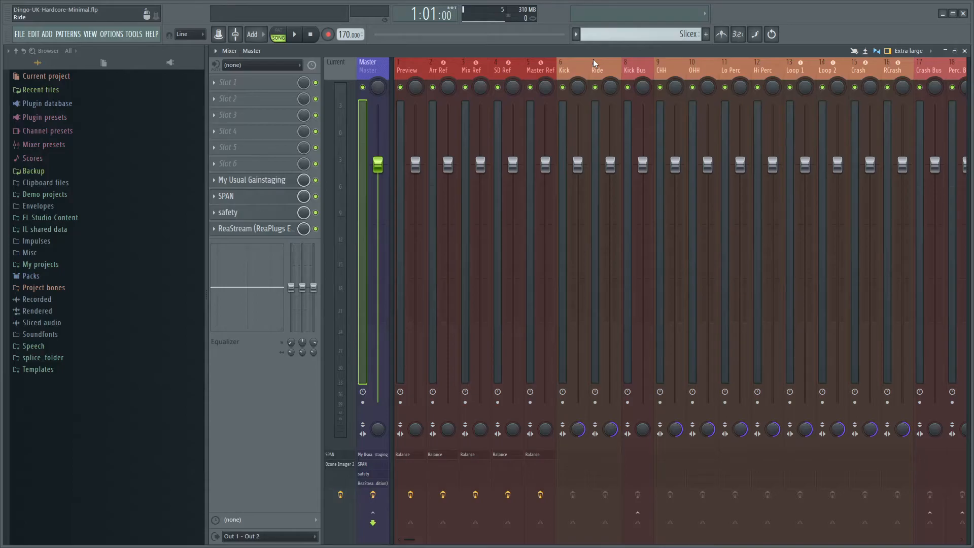
left_click(336, 69)
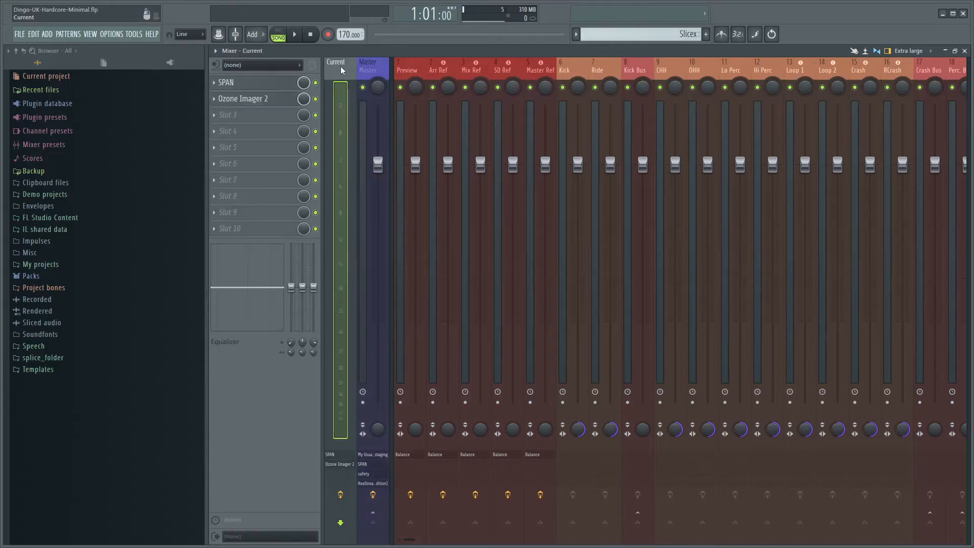
left_click(264, 100)
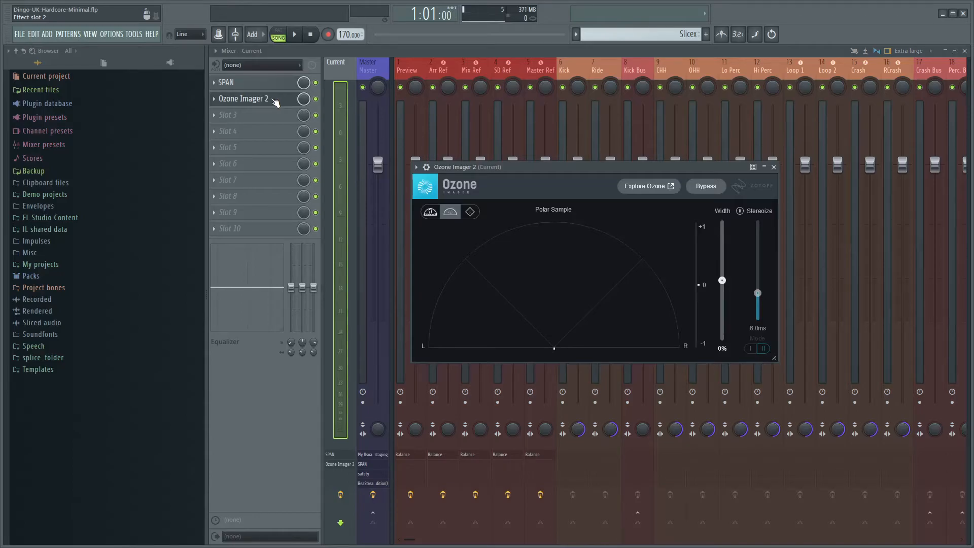
- Close Ozone Imager 2 and view the SPAN analyser on the Current mixer track
left_click(274, 101)
left_click(276, 85)
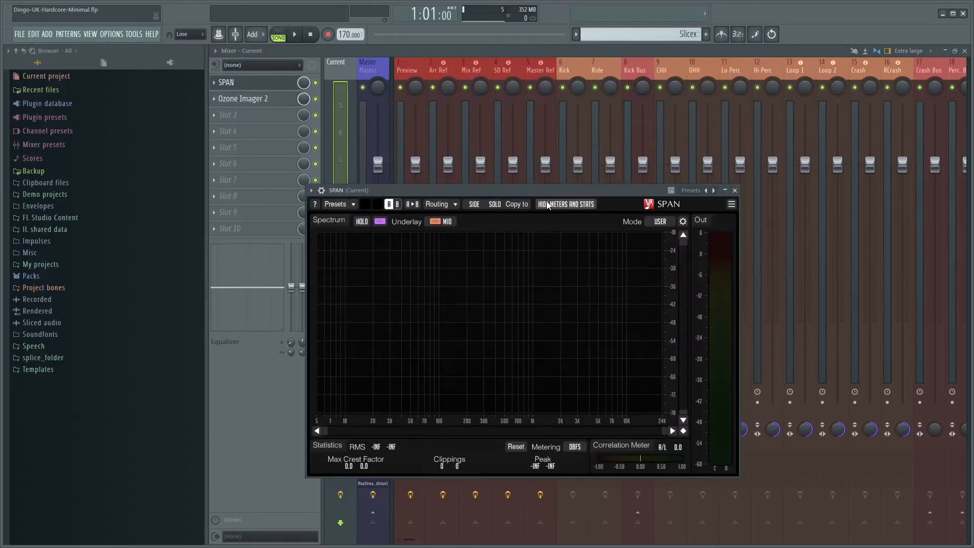
left_click_drag(482, 189, 561, 131)
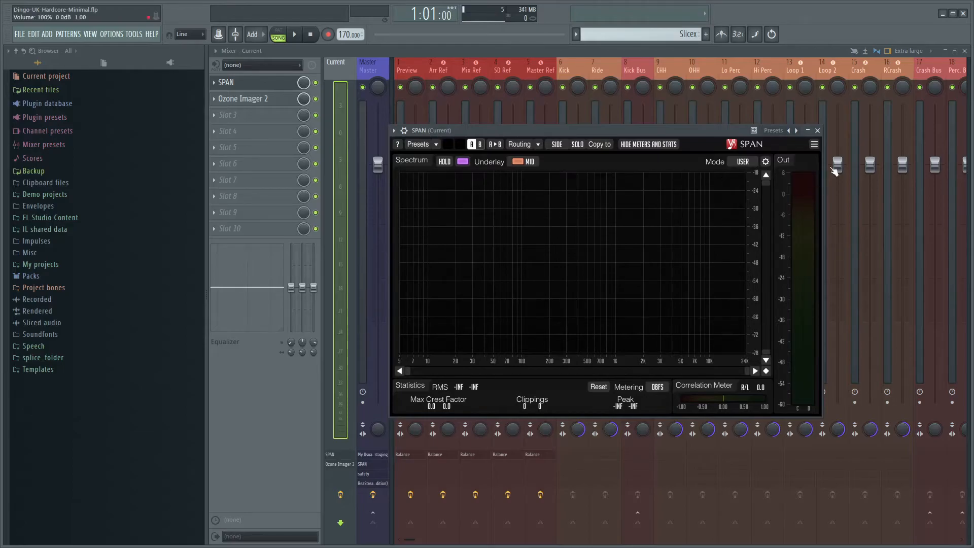
left_click(818, 131)
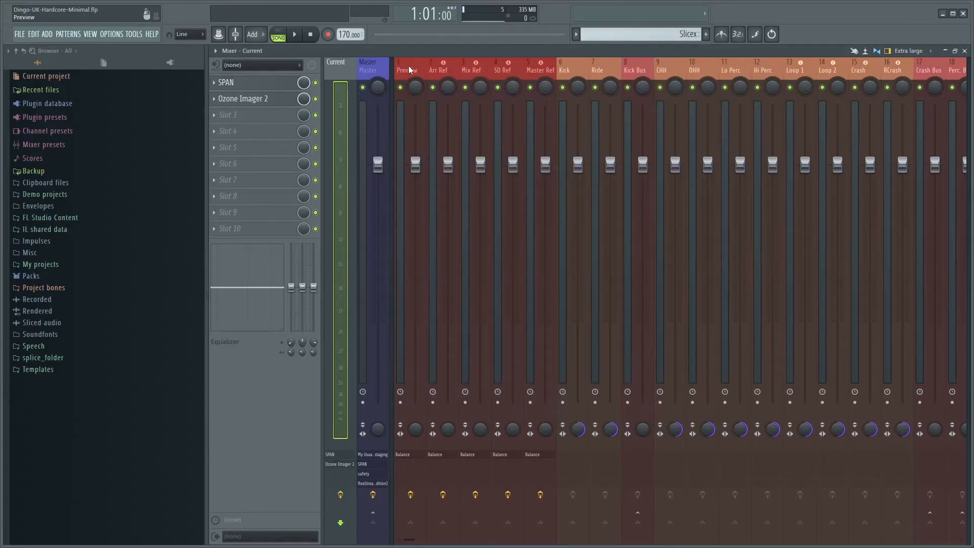
- Select the Master track and view its SPAN analyser, closing it when done
left_click(376, 74)
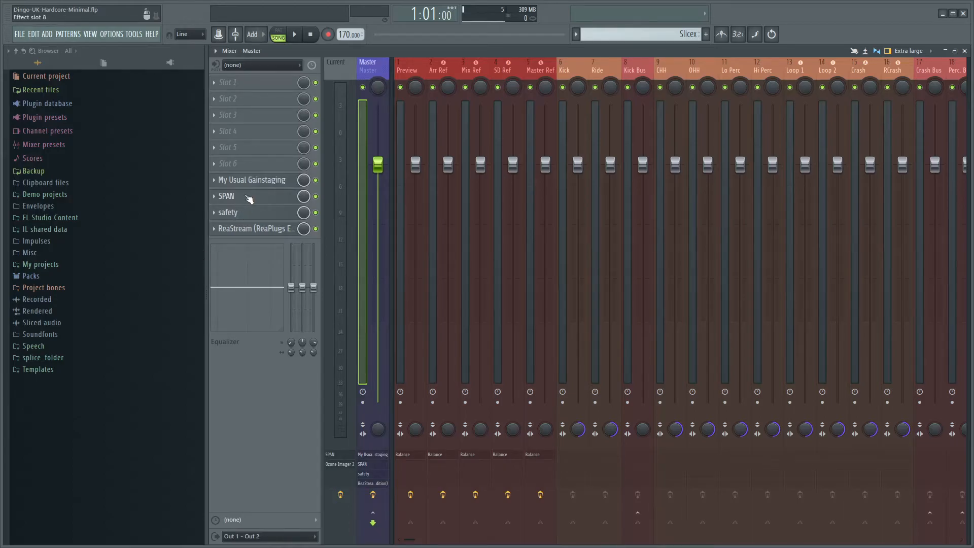
left_click(249, 198)
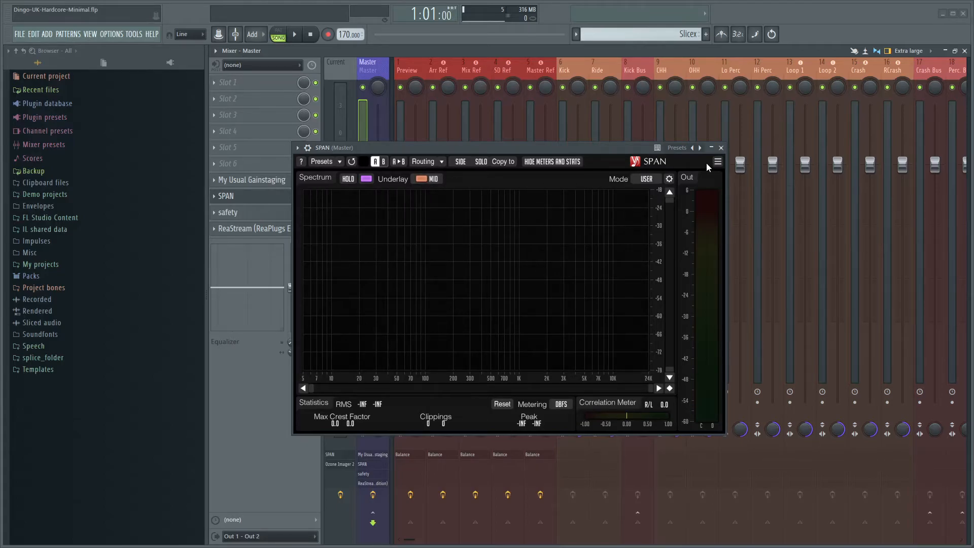
left_click(721, 148)
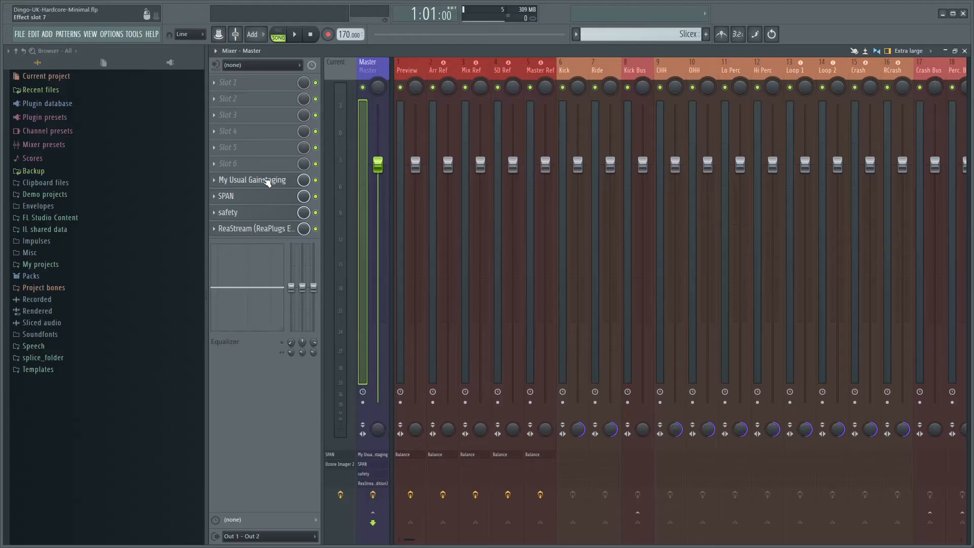
- Read through the My Usual Gainstaging notes on the Master track and close them
left_click(268, 182)
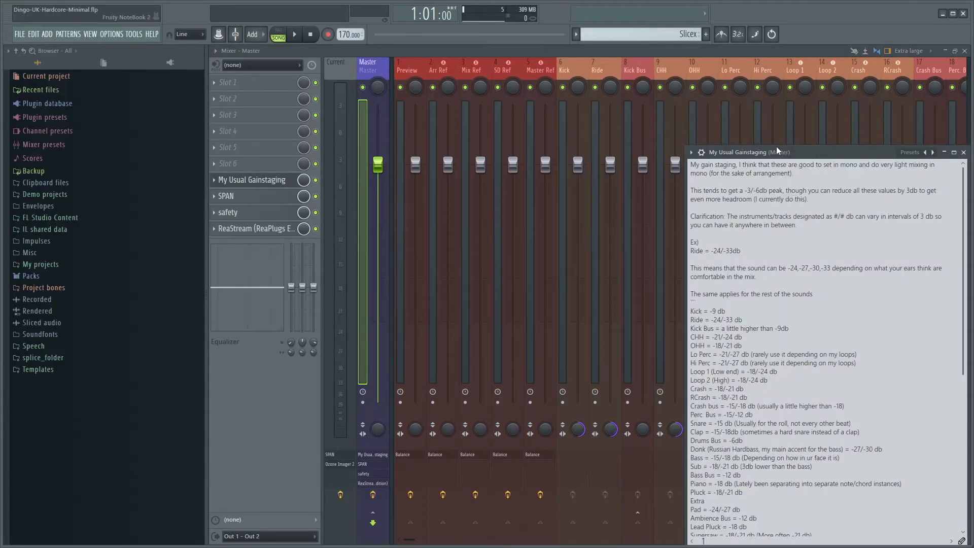
scroll(870, 252, "down", 6)
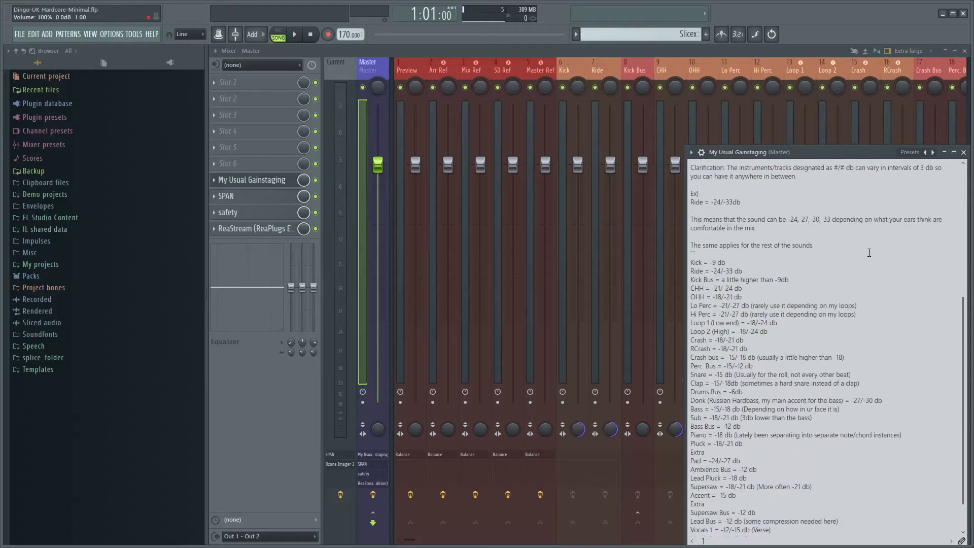
scroll(870, 251, "up", 6)
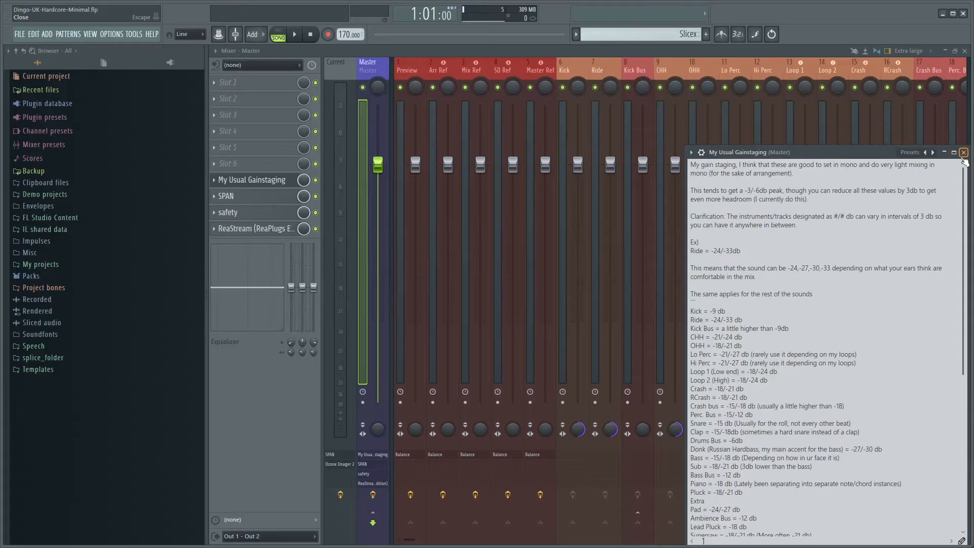
left_click(964, 153)
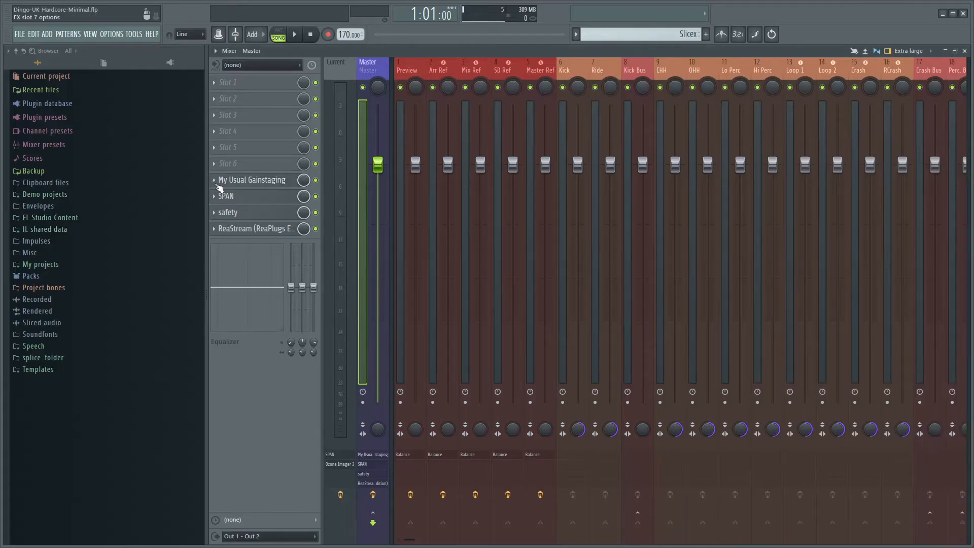
- Inspect the safety soft clipper on the Master track alongside the gainstaging notes, and close both
left_click(247, 213)
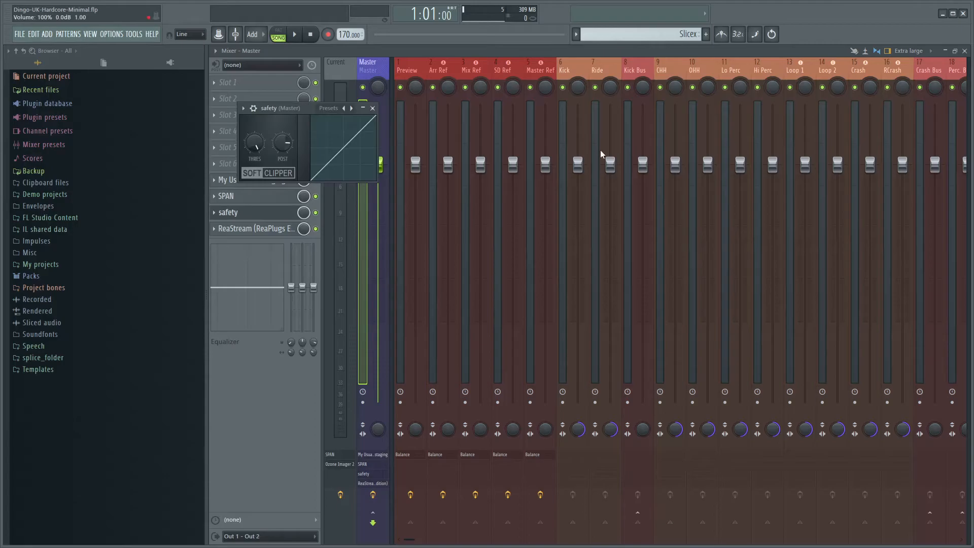
left_click_drag(288, 110, 479, 144)
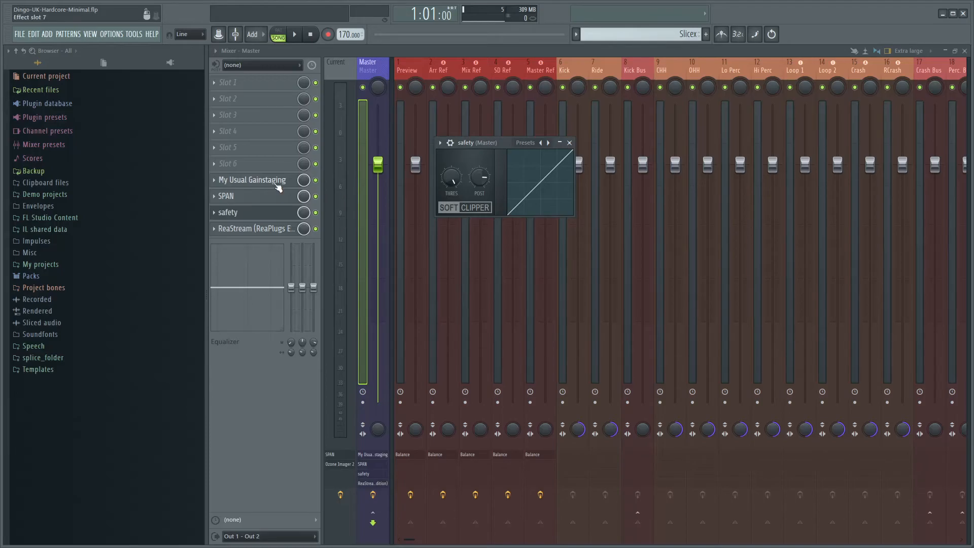
left_click(276, 184)
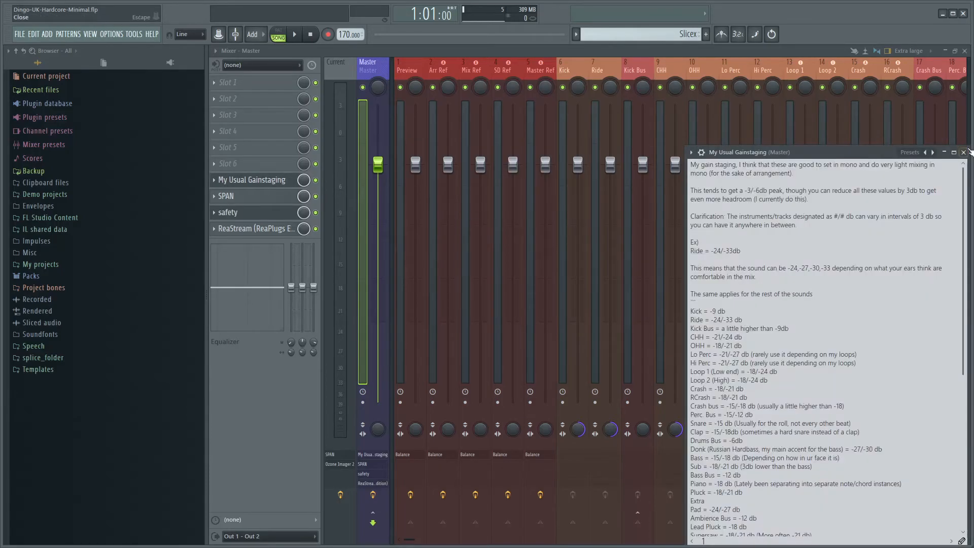
left_click(966, 152)
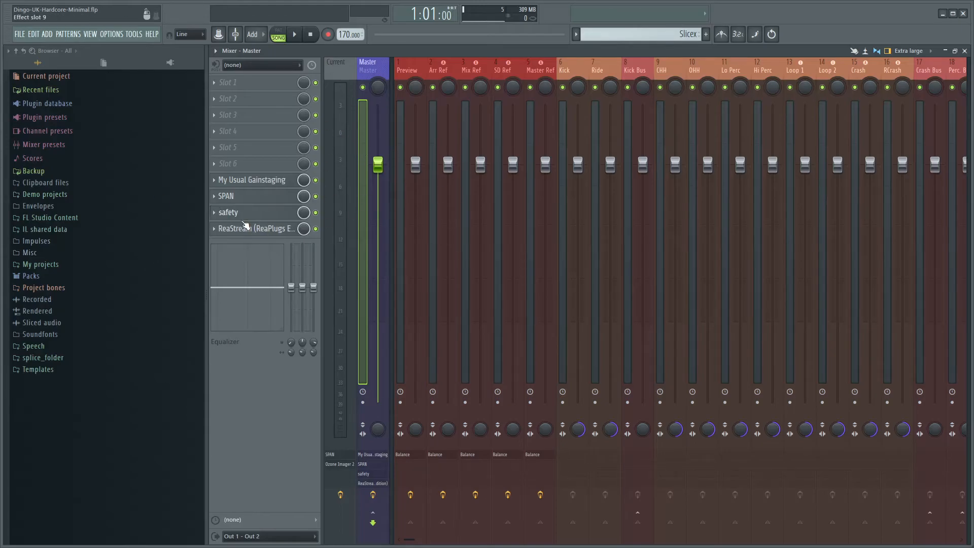
left_click(242, 214)
left_click_drag(479, 143, 615, 168)
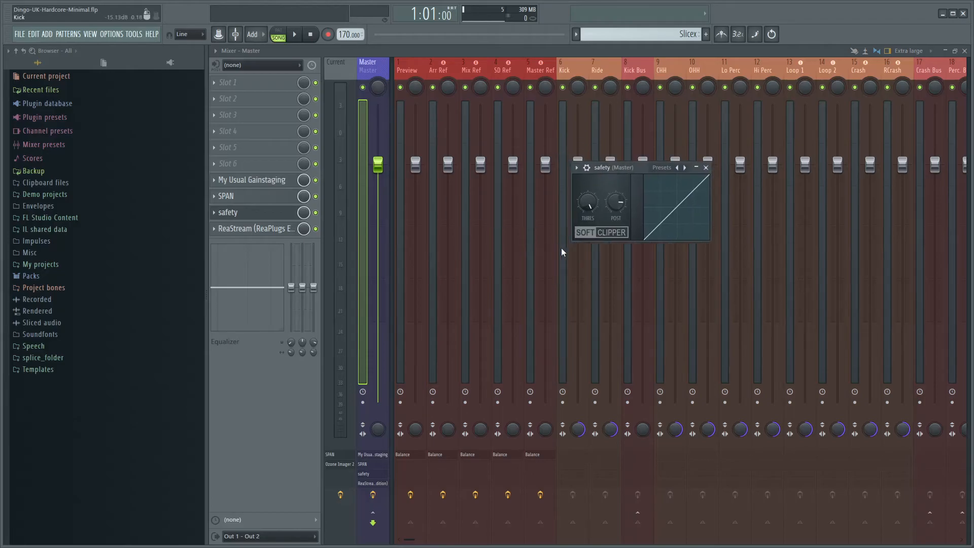
left_click(707, 168)
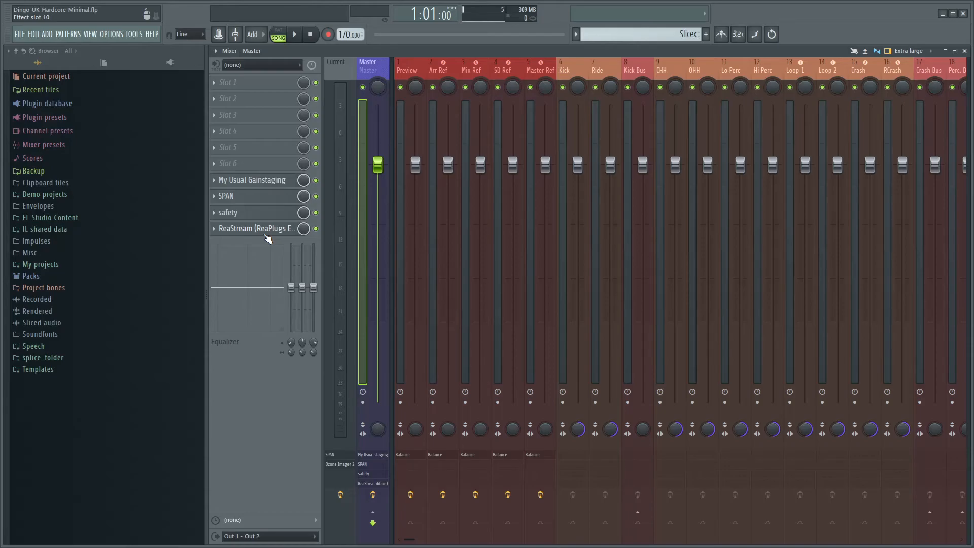
- Select the Bass mixer track, view its Edison recorder's recording controls and close it
left_click(214, 230)
left_click(224, 234)
scroll(432, 472, "right", 3)
scroll(432, 475, "right", 5)
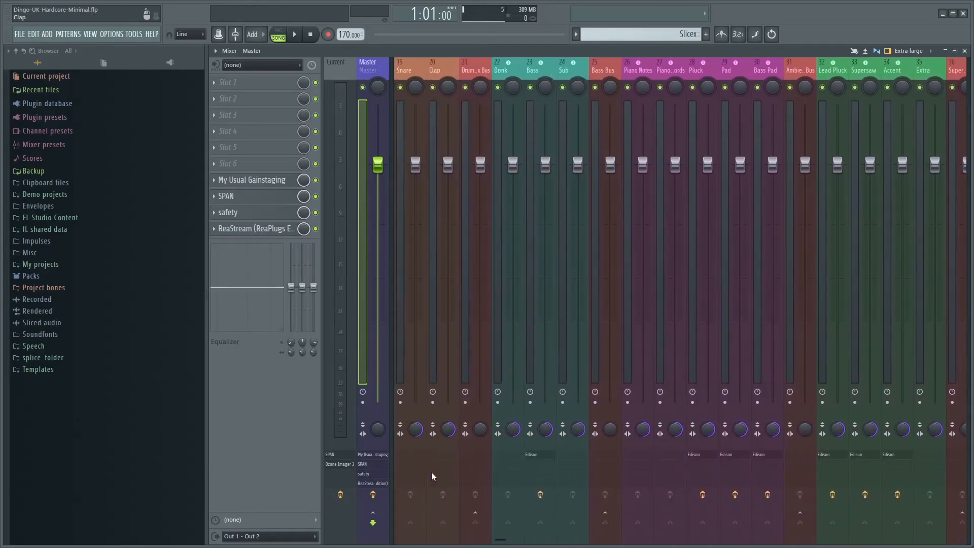
left_click(538, 218)
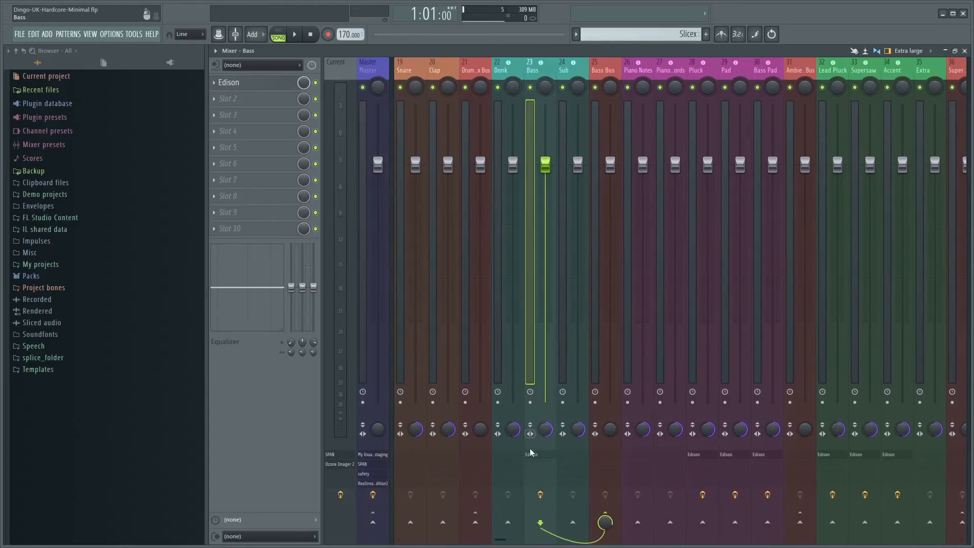
scroll(530, 461, "right", 3)
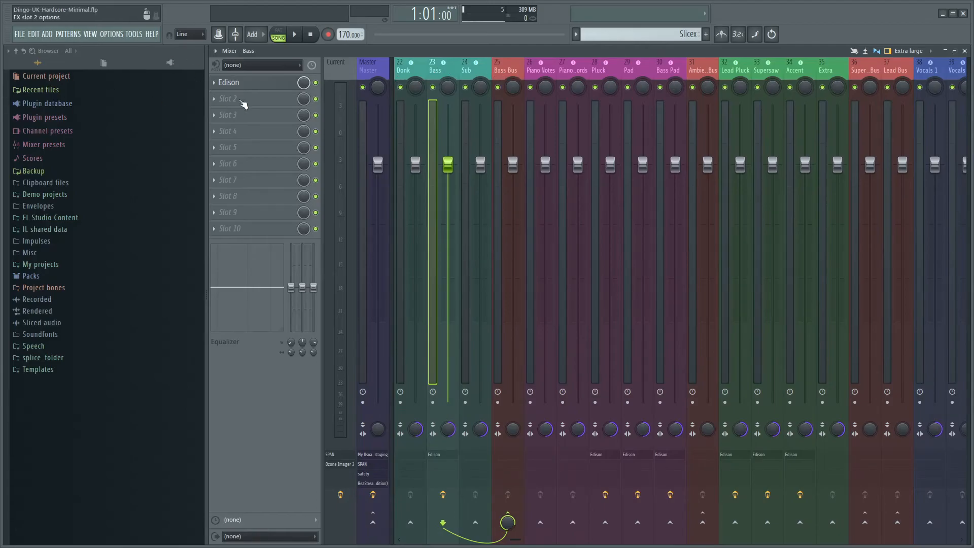
left_click(243, 86)
left_click_drag(471, 84, 510, 153)
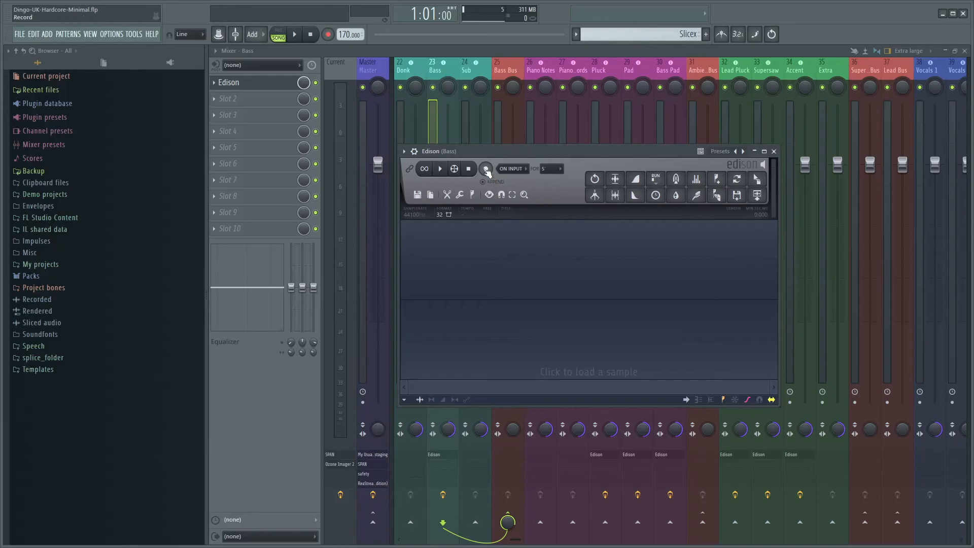
key("Escape")
- Switch from the mixer to the playlist and expand the Bass track group
key("alt+Tab")
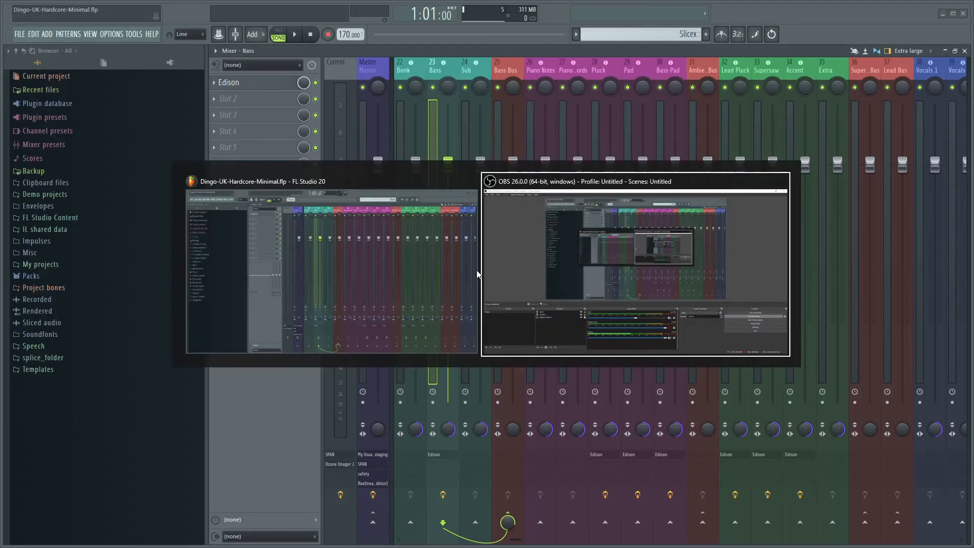
key("F9")
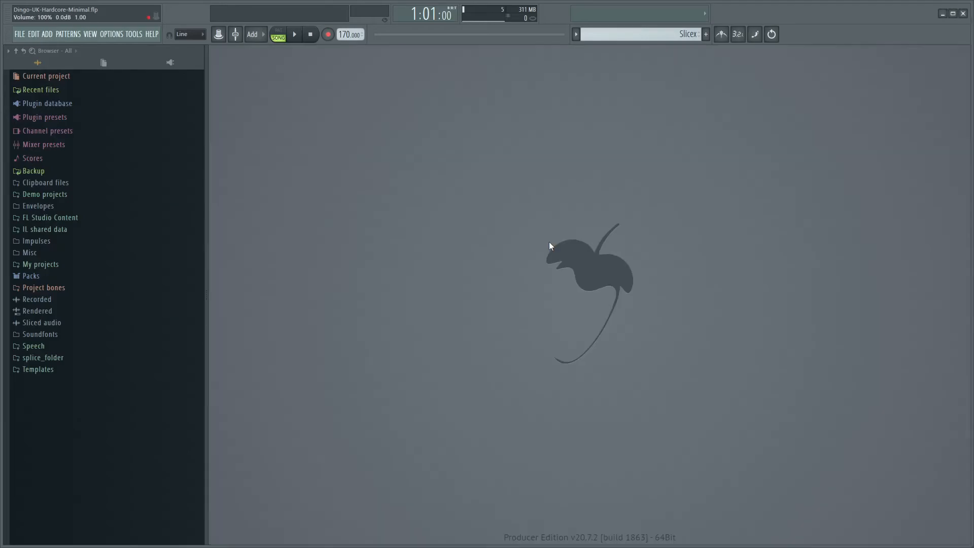
key("F5")
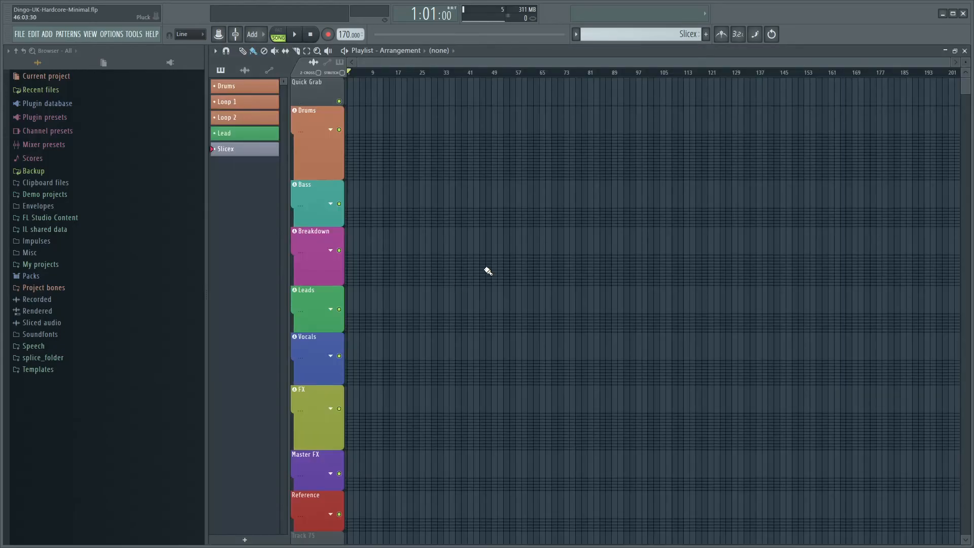
scroll(325, 127, "down", 2)
left_click(330, 118)
scroll(384, 152, "up", 6)
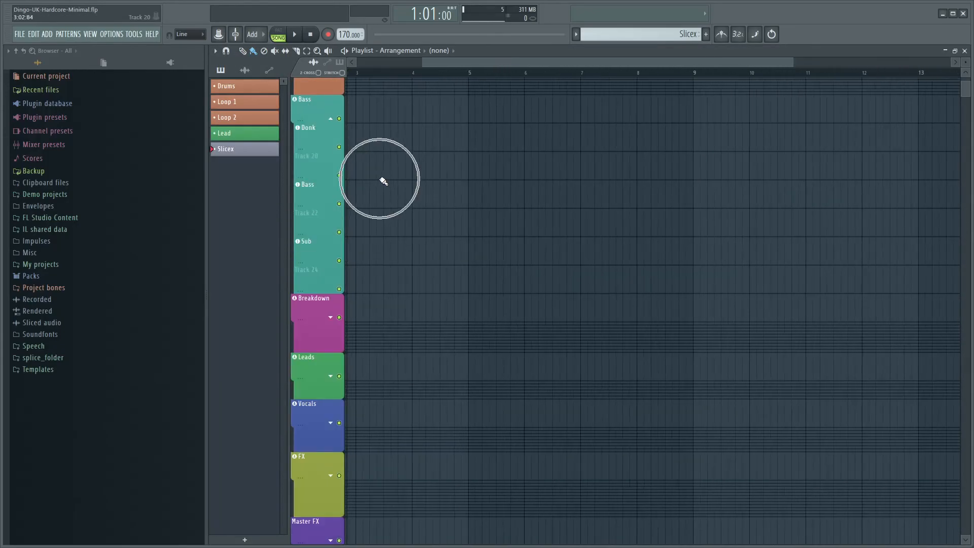
- Mark a playlist time selection from bar 2 to about bar 8 and clear it again
left_click_drag(406, 75, 702, 88)
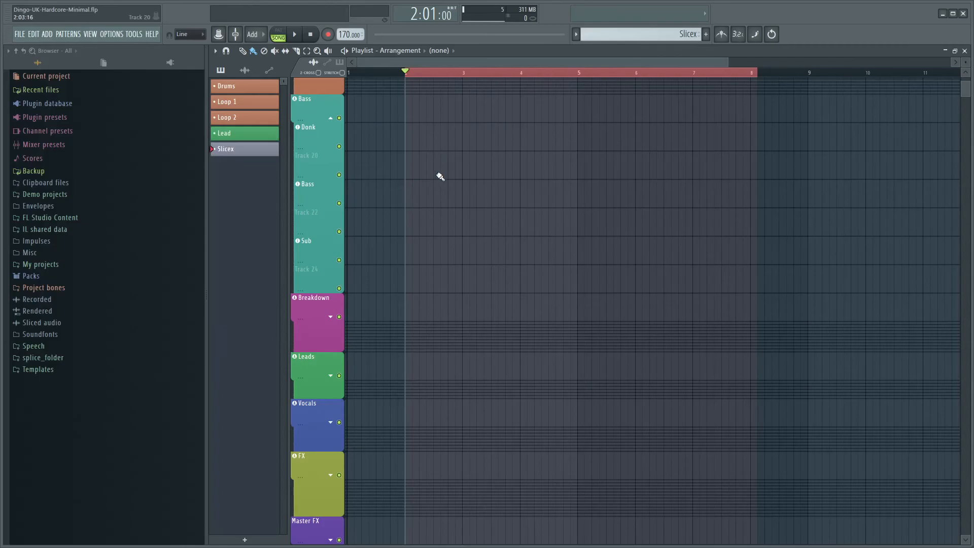
left_click_drag(414, 176, 651, 182)
key("F9")
key("F9")
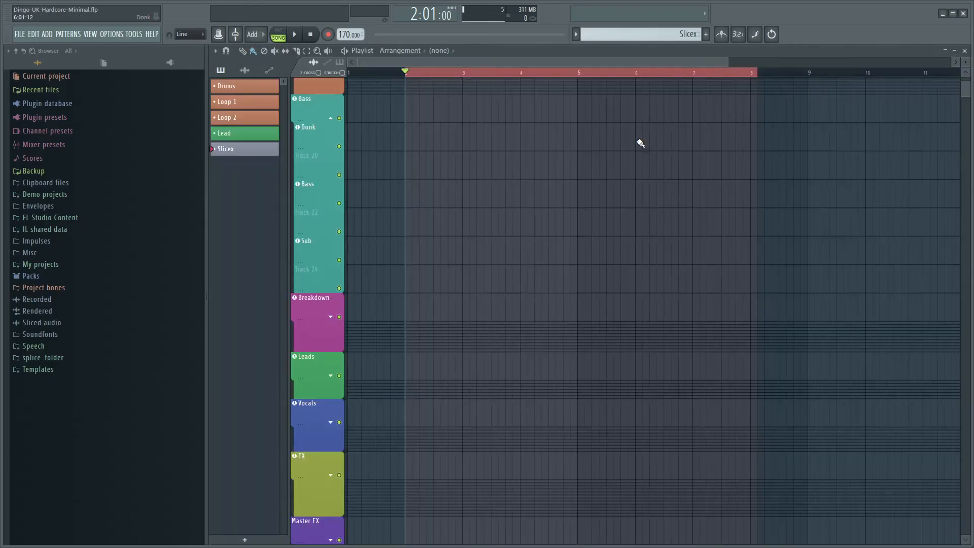
scroll(432, 193, "up", 2)
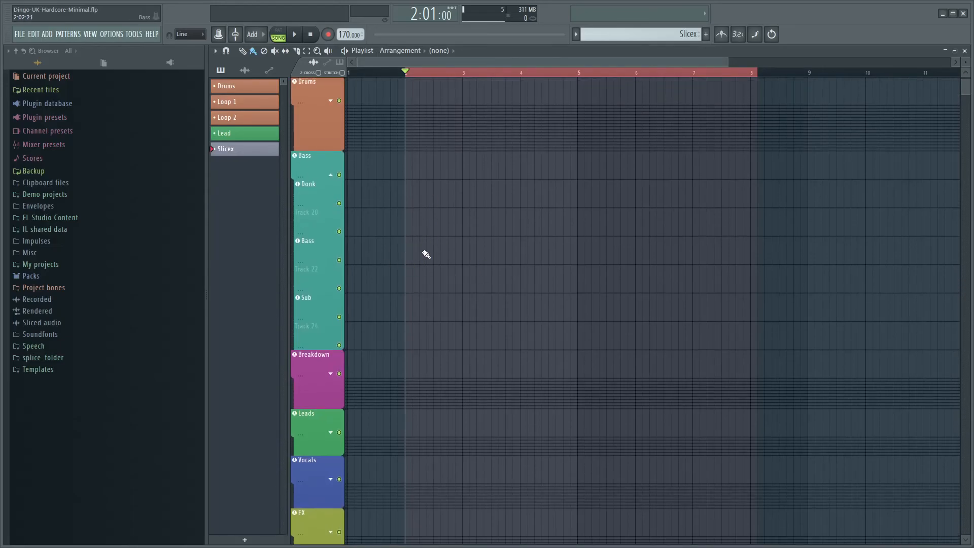
right_click(517, 74)
scroll(521, 190, "down", 2)
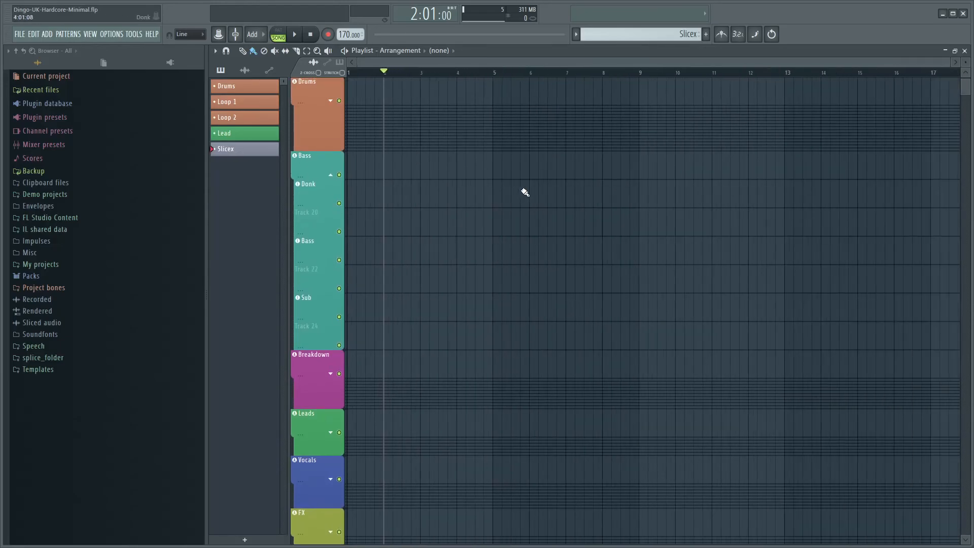
scroll(495, 285, "up", 1)
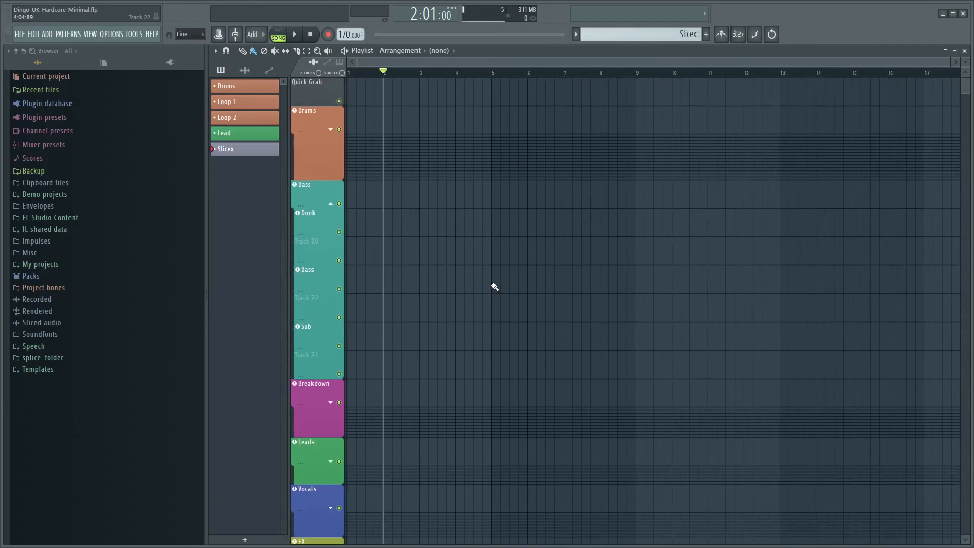
- Insert a playlist track above the Bass track inside the Bass group and name it "bass bounce"
right_click(320, 287)
left_click(345, 453)
right_click(317, 283)
left_click(333, 271)
type("bass")
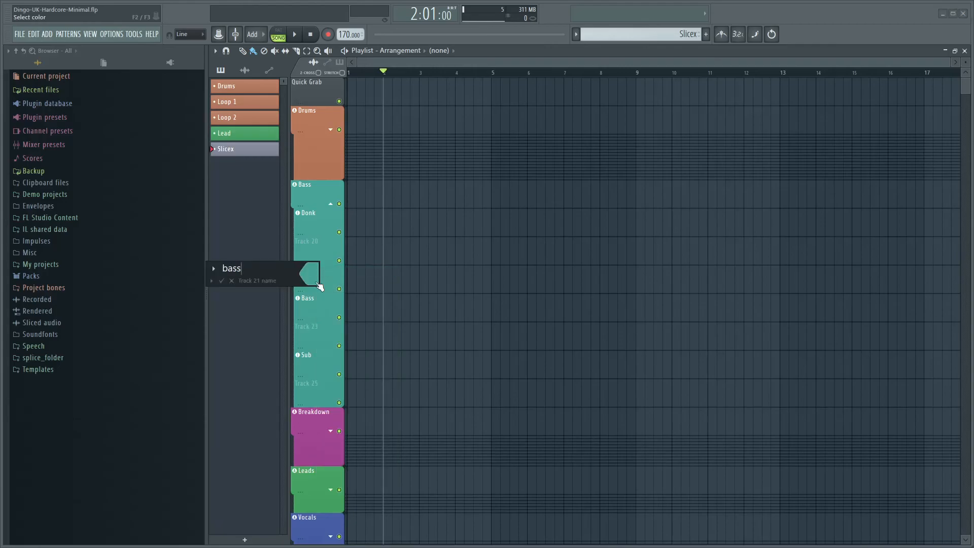
type("ass bounce")
key("Return")
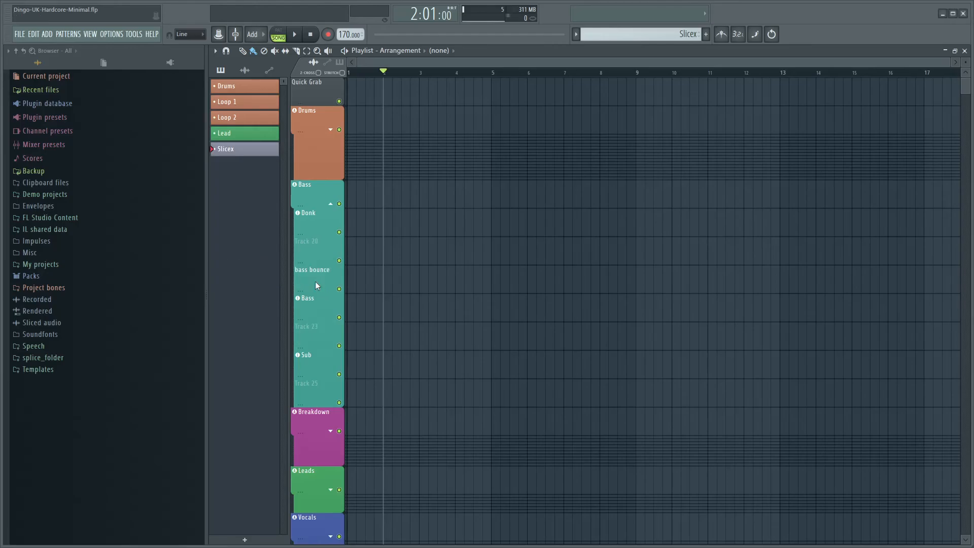
- Delete the bass bounce track from the Bass group
right_click(315, 281)
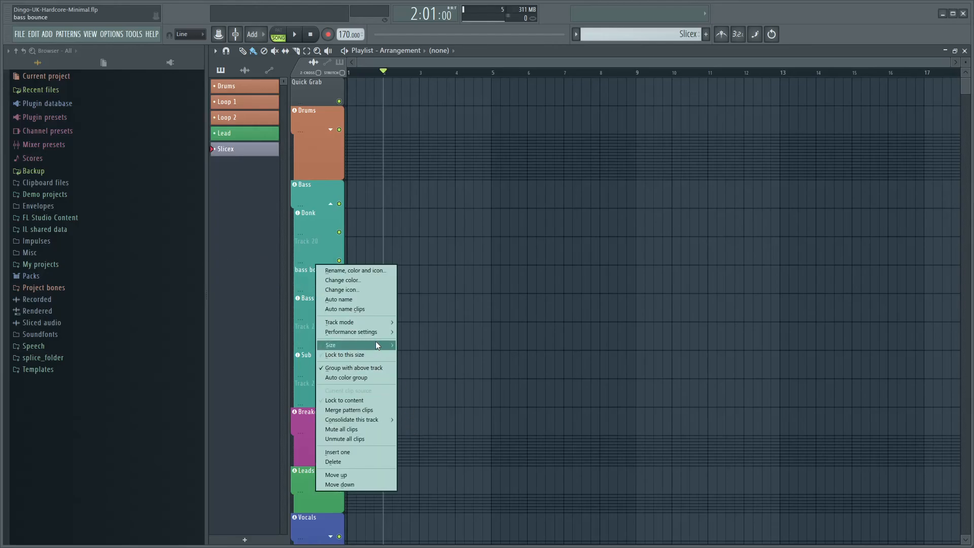
left_click(333, 462)
left_click(541, 298)
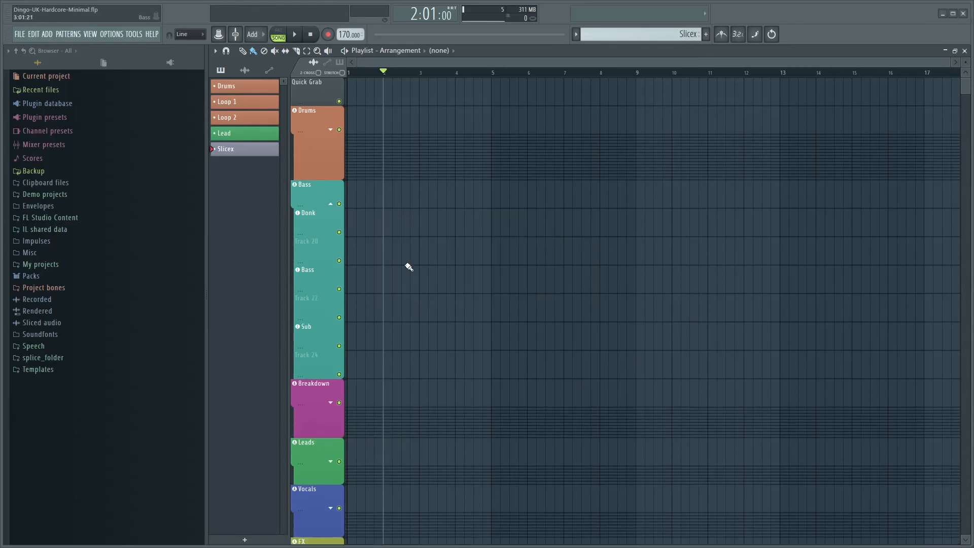
- Collapse the Bass track group in the playlist
left_click(331, 204)
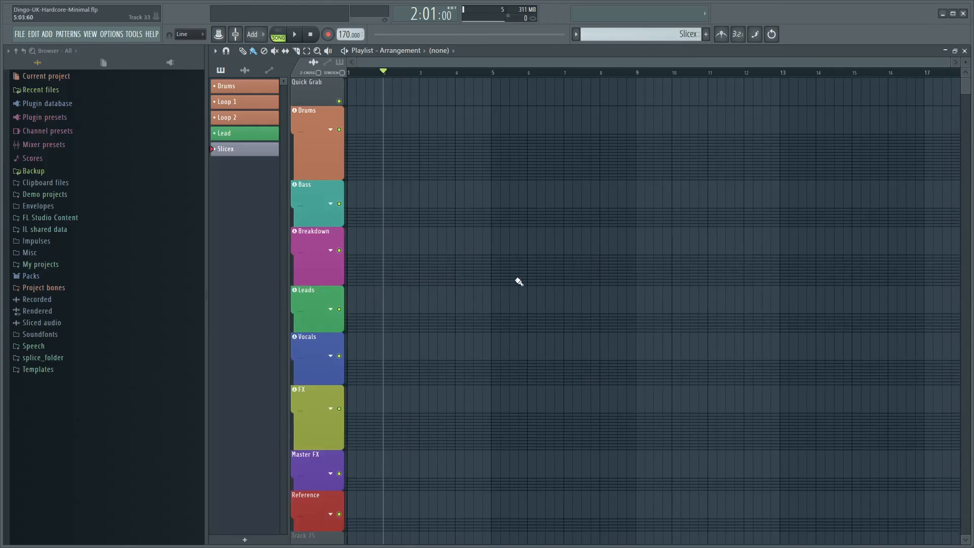
scroll(501, 280, "down", 3)
scroll(501, 281, "up", 3)
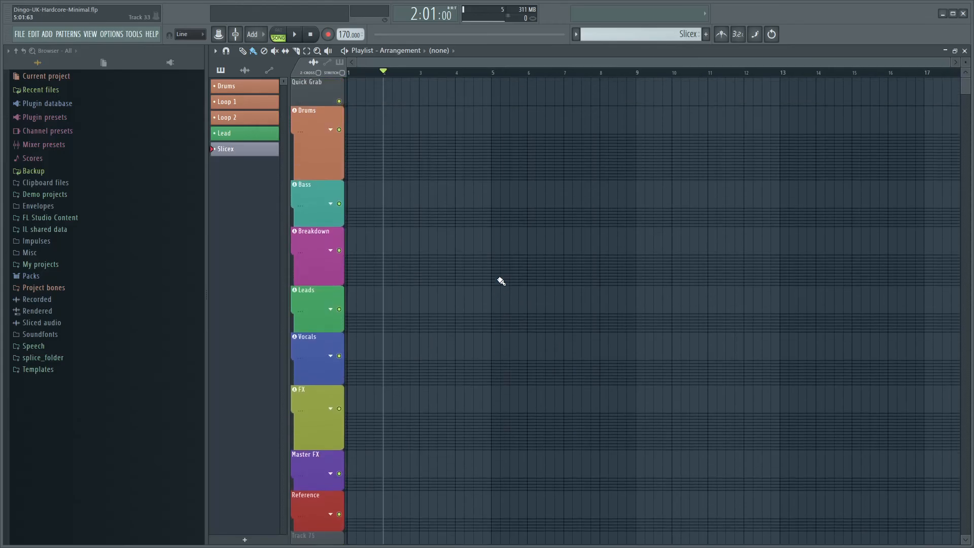